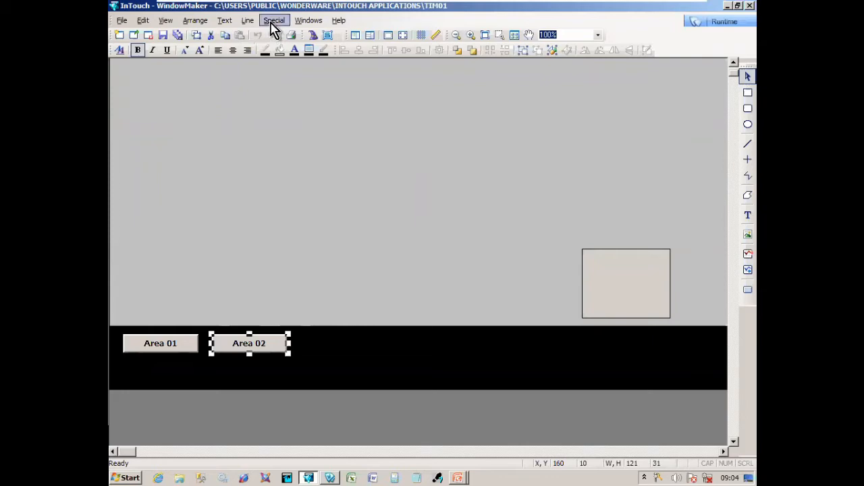
- Open the Tagname Dictionary from the Special menu, showing the $AccessLevel system tag
click(273, 21)
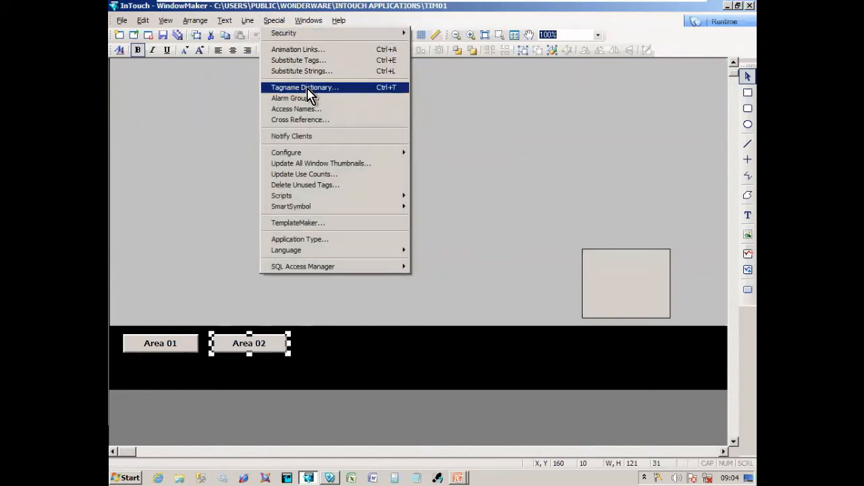
click(390, 89)
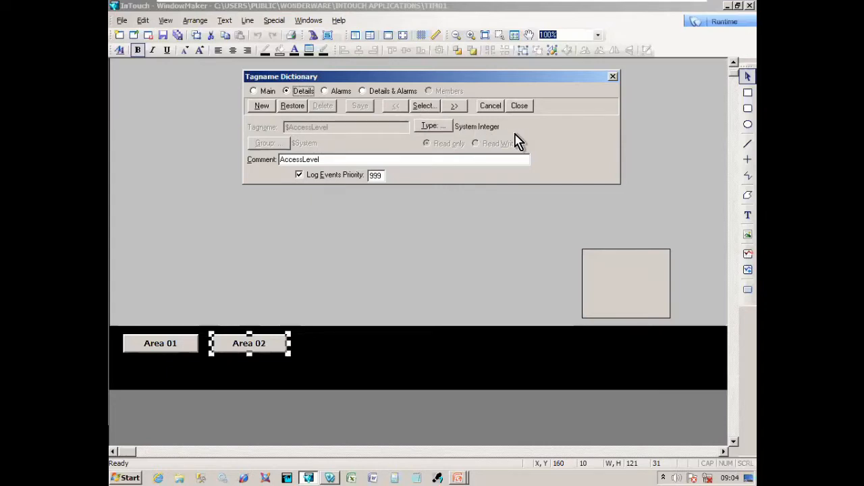
click(423, 106)
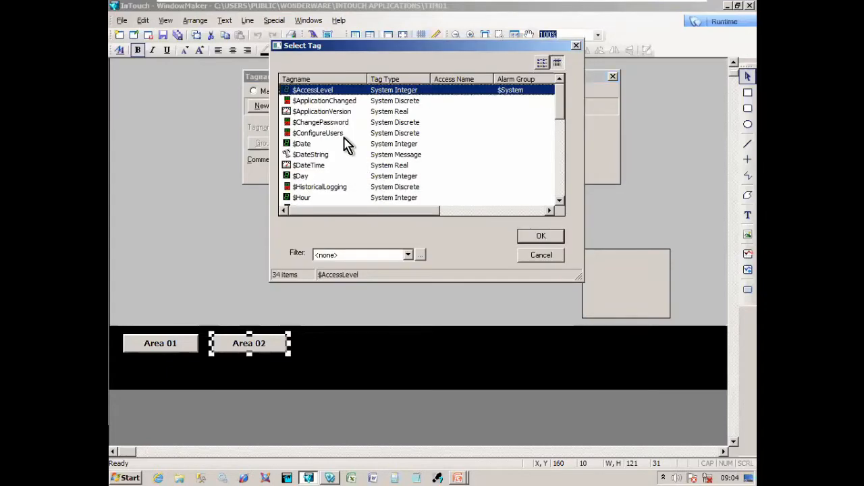
scroll(324, 114, down, 1)
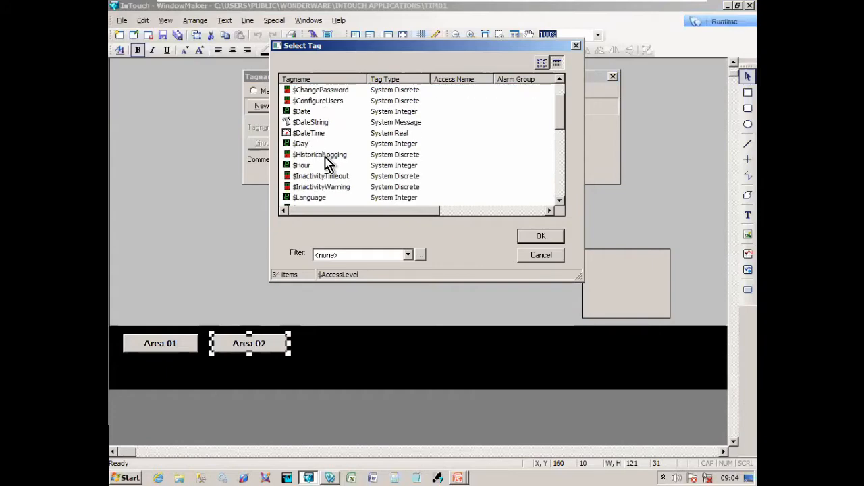
scroll(338, 165, down, 1)
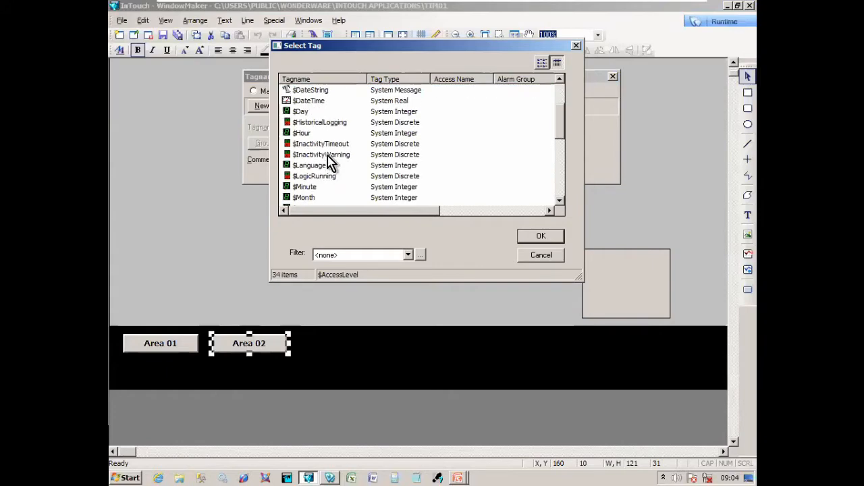
scroll(331, 172, down, 2)
scroll(328, 182, down, 2)
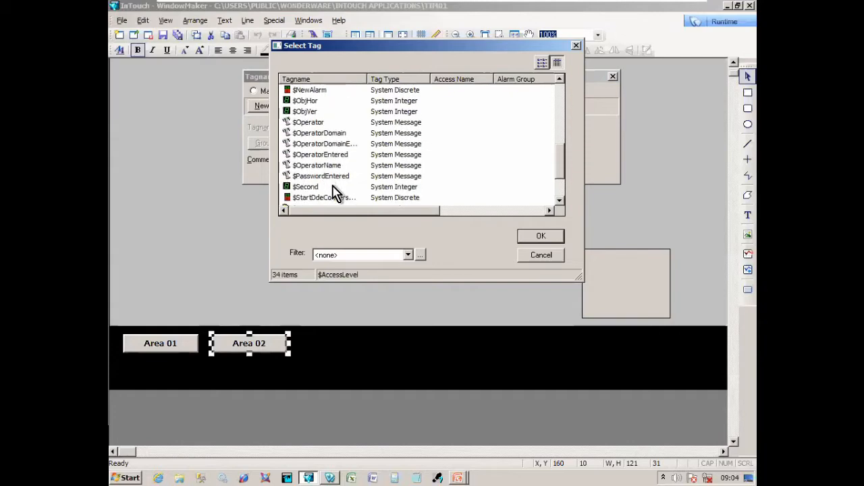
scroll(336, 192, down, 1)
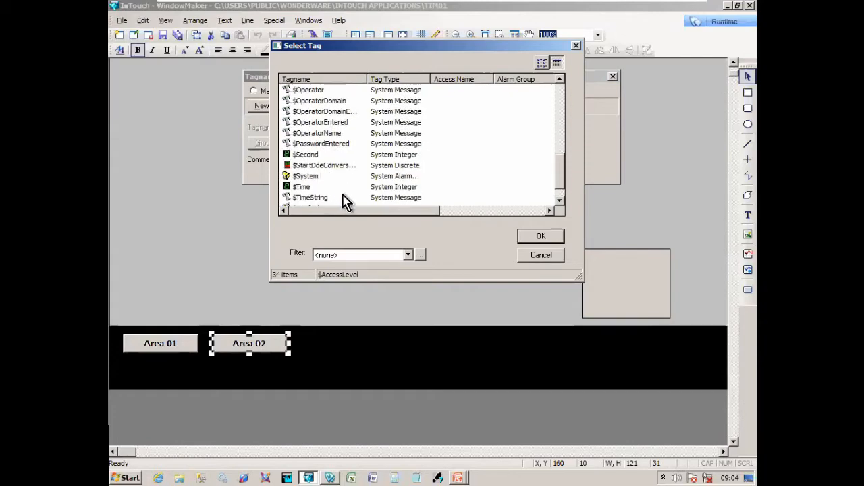
scroll(344, 196, down, 1)
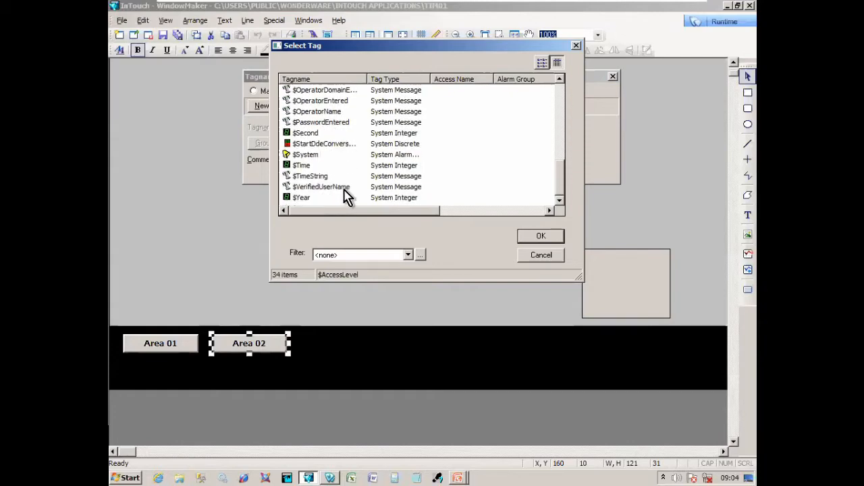
click(541, 257)
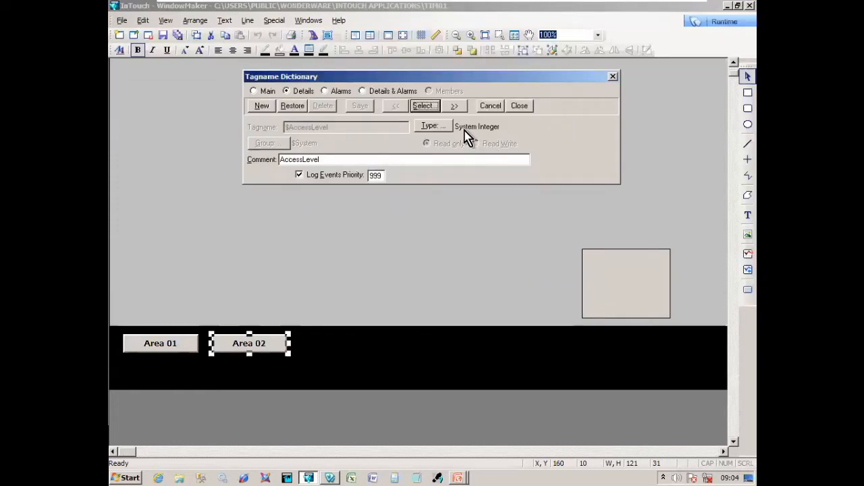
- Start a new tag Area01_WAR commented 'Area 01 Warning' and bring up the tag type choices
click(263, 108)
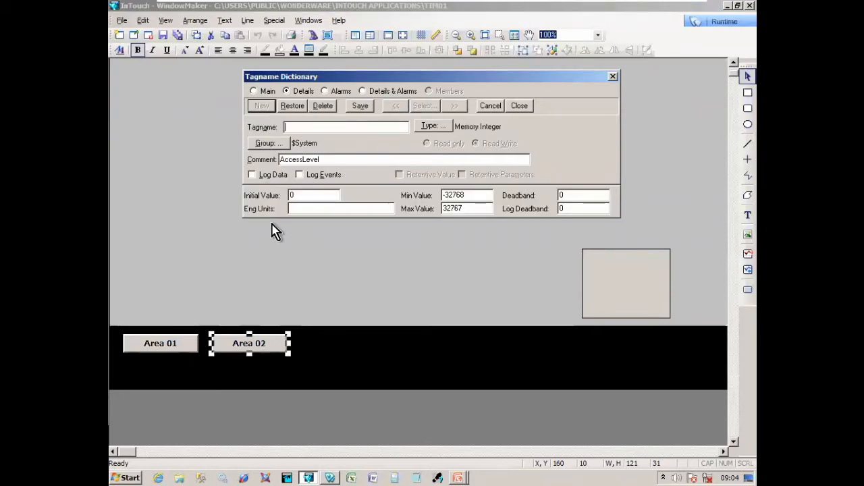
double_click(312, 155)
text(Area01_WAR)
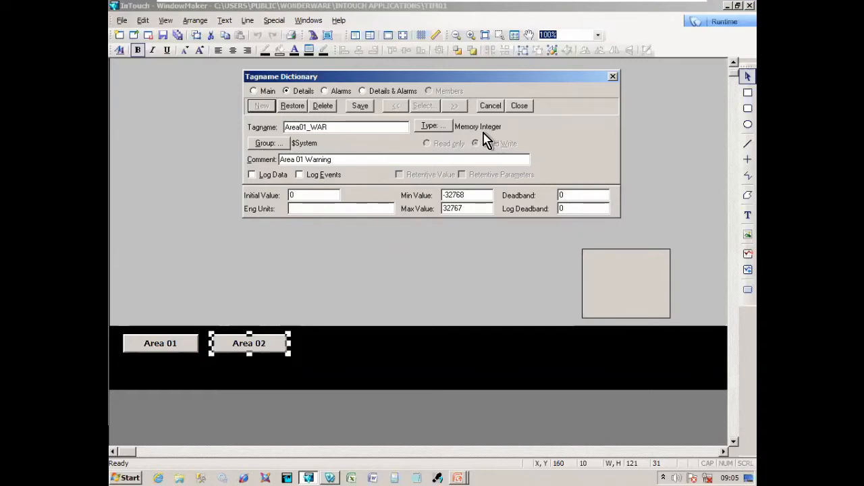
click(438, 128)
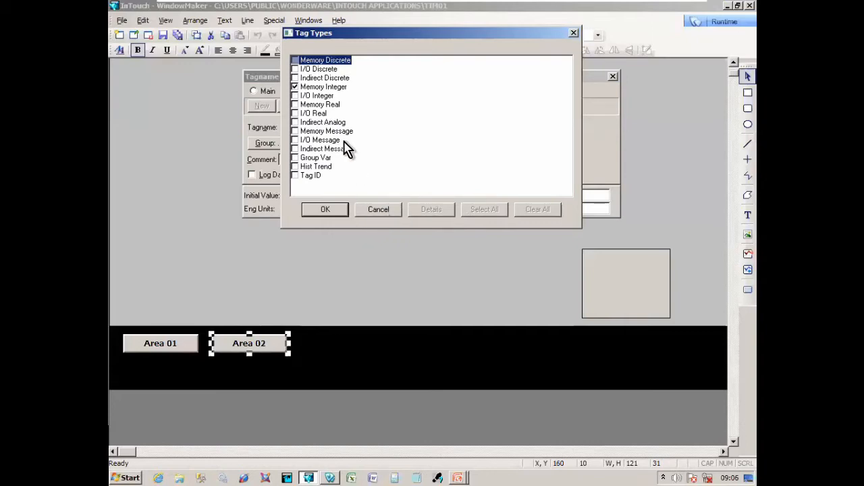
- Make Area01_WAR a Memory Discrete tag and save it
click(342, 62)
click(342, 206)
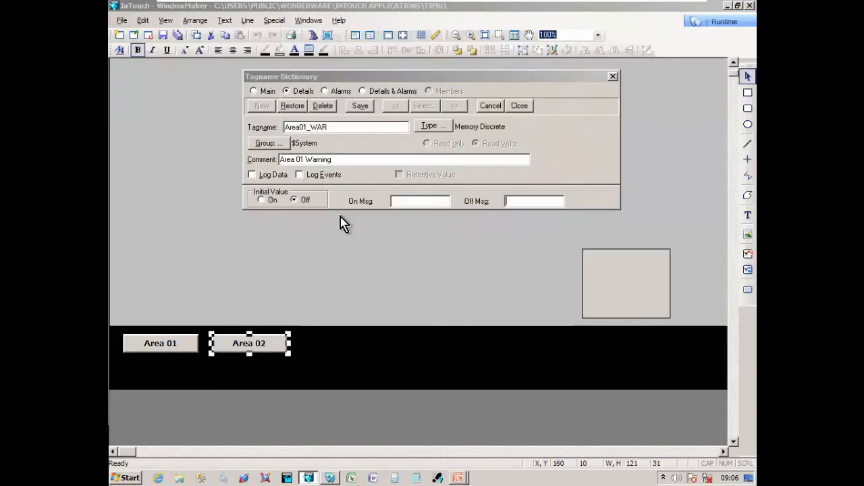
click(361, 108)
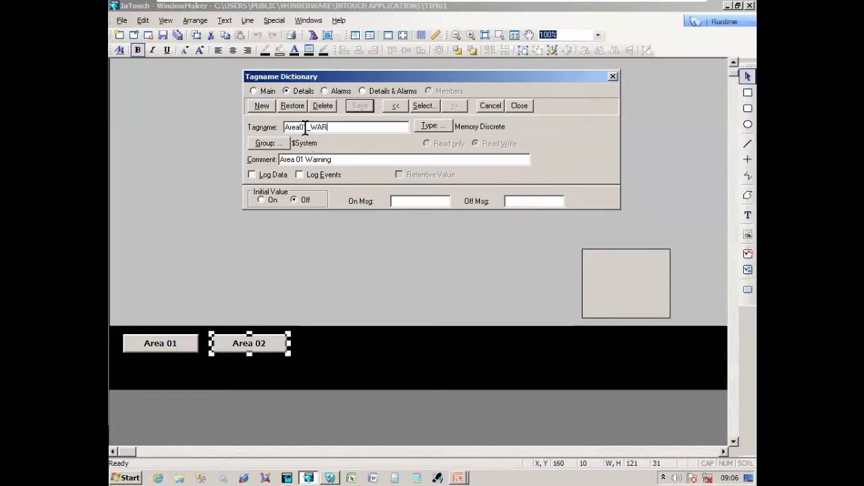
- Add tag Area02_WAR commented 'Area 02 Warning' and save it
click(271, 108)
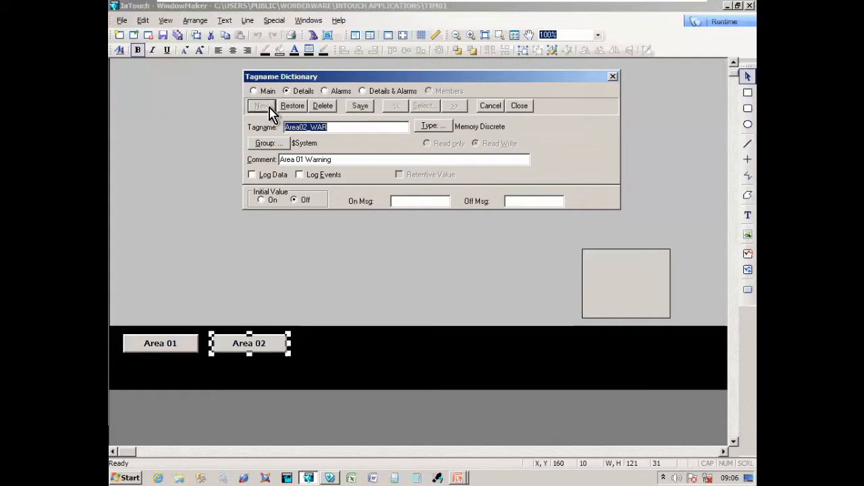
click(301, 160)
click(361, 106)
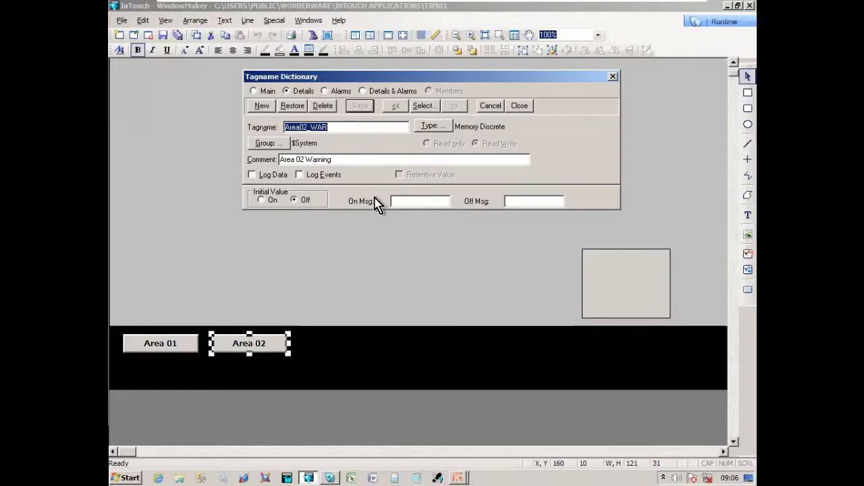
- Check both WAR tags in the tag list, then return to Area01_WAR with its name selected
click(423, 107)
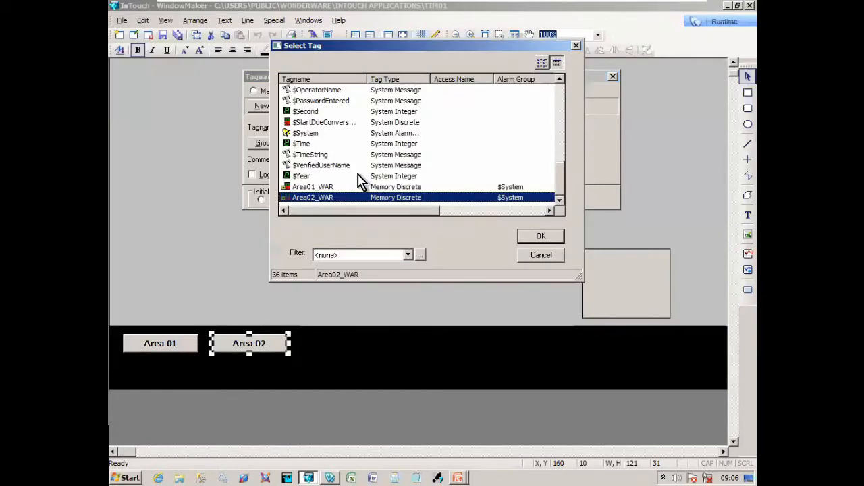
click(348, 187)
click(343, 198)
click(351, 188)
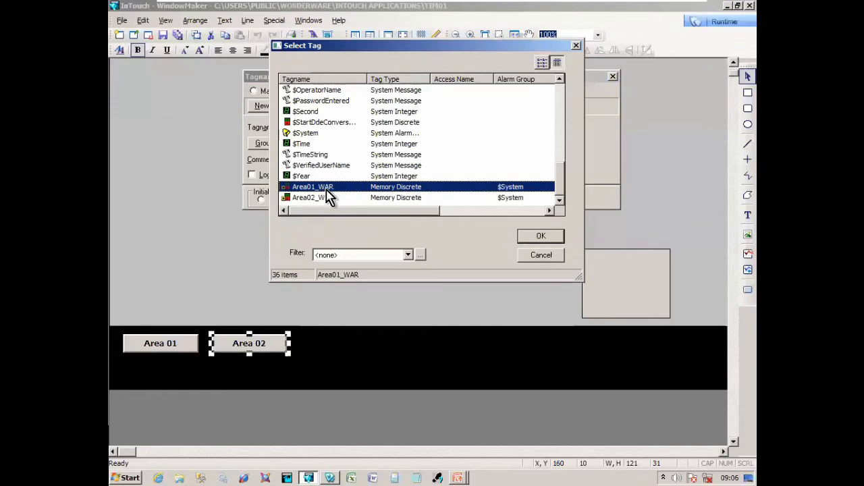
click(530, 257)
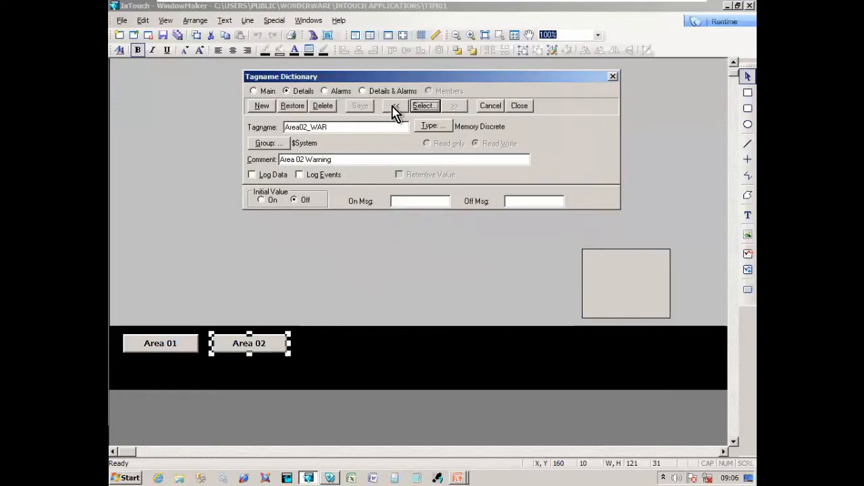
click(395, 108)
drag(324, 128, 275, 126)
key(ctrl+c)
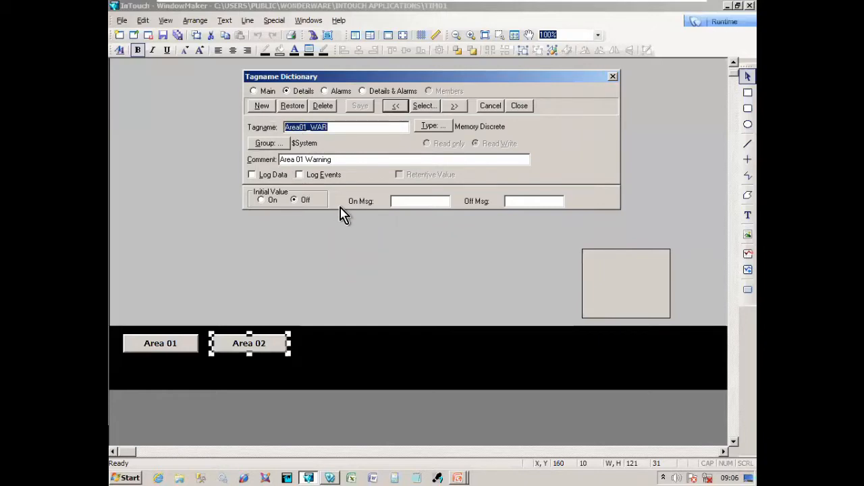
- Add Memory Discrete tags Area01_ALM and Area02_ALM commented 'Area 01 Alarm' and 'Area 02 Alarm'
click(262, 106)
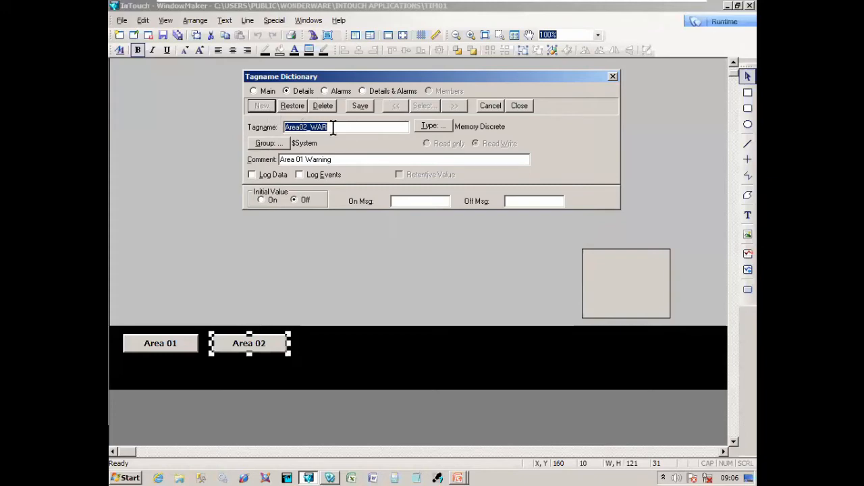
key(ctrl+v)
text(A)
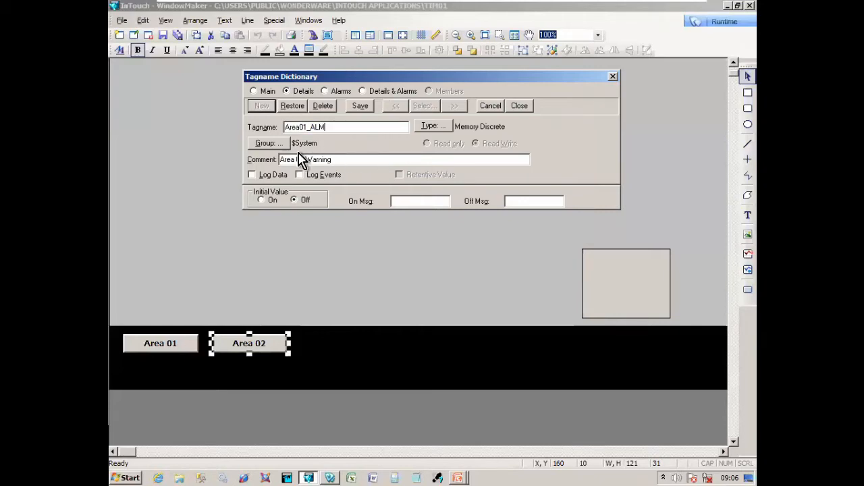
drag(308, 160, 372, 174)
click(361, 108)
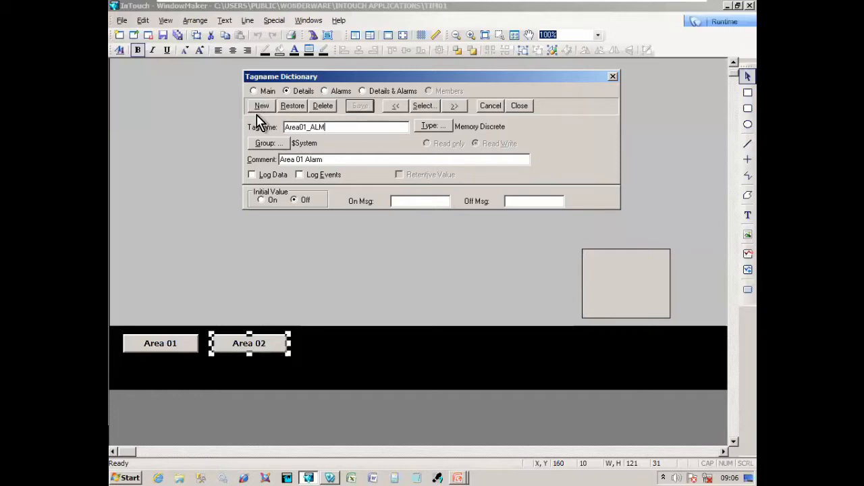
click(263, 110)
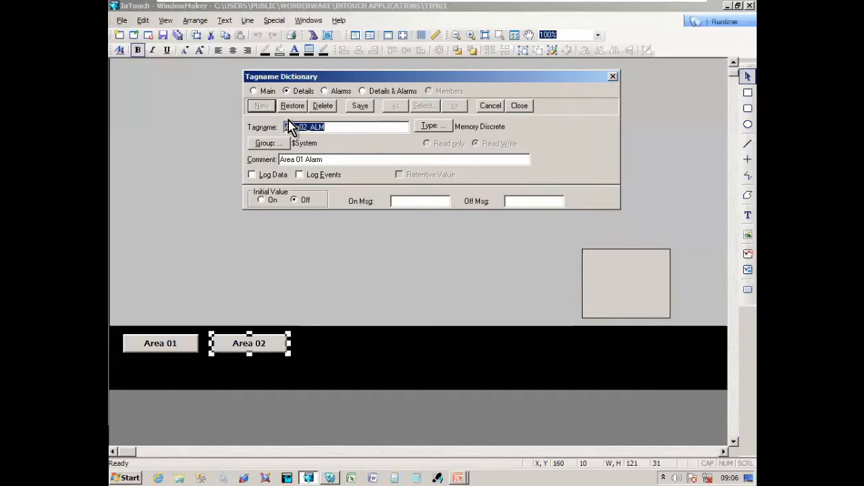
click(303, 159)
click(360, 106)
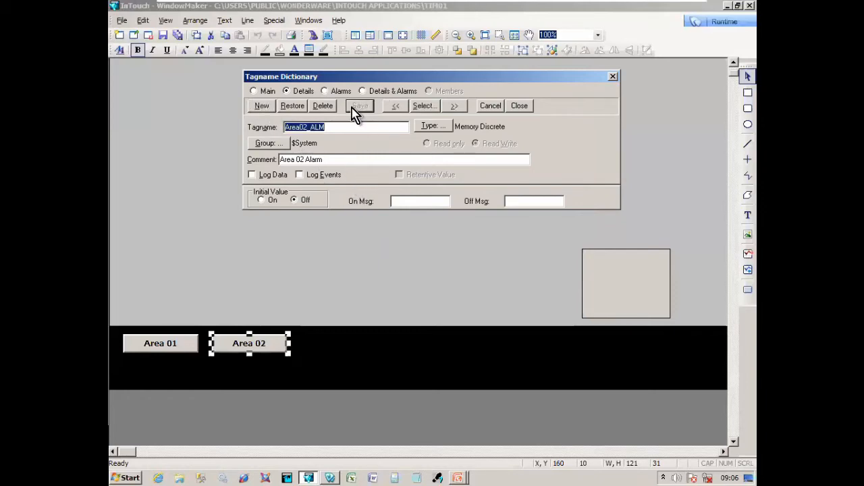
- Load Area01_ALM from the tag list and select its tag name
click(422, 106)
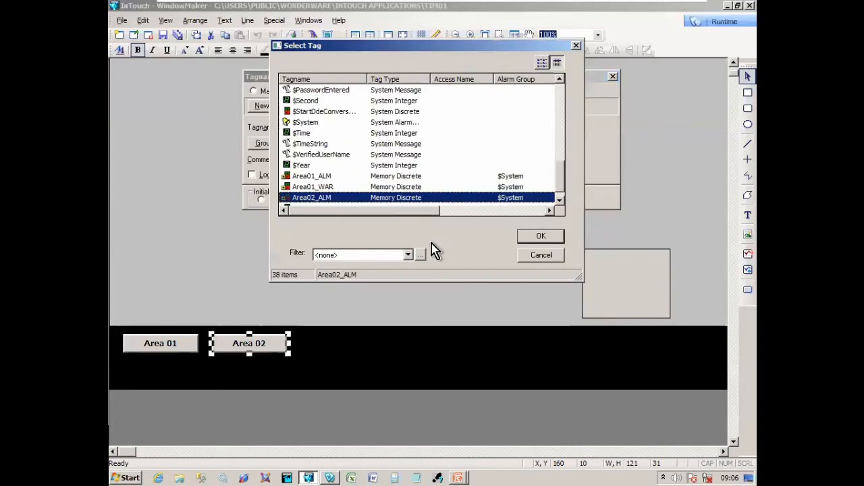
click(362, 196)
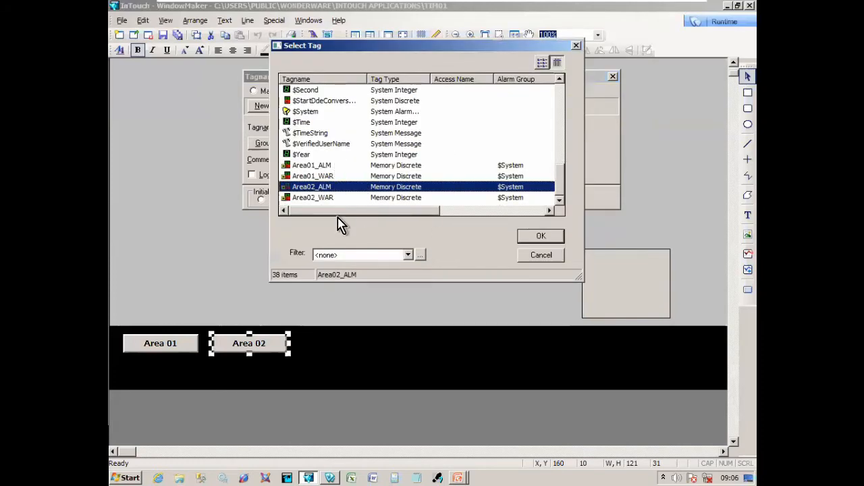
click(332, 167)
click(523, 236)
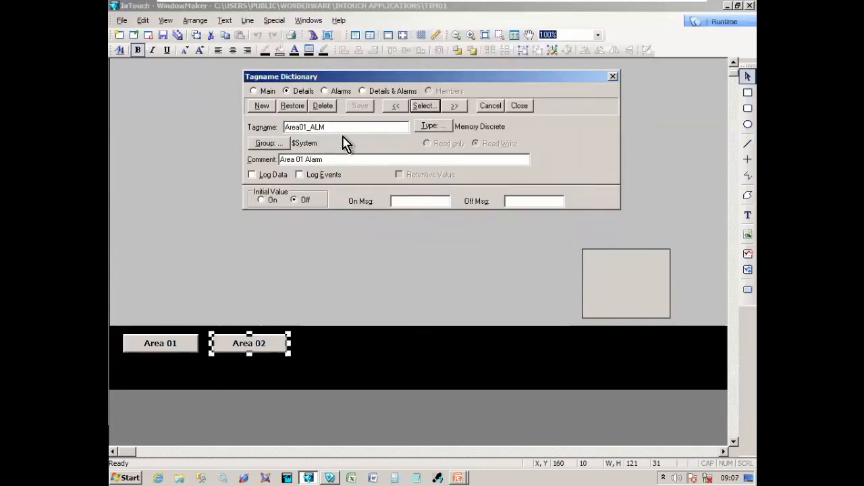
drag(342, 128, 248, 122)
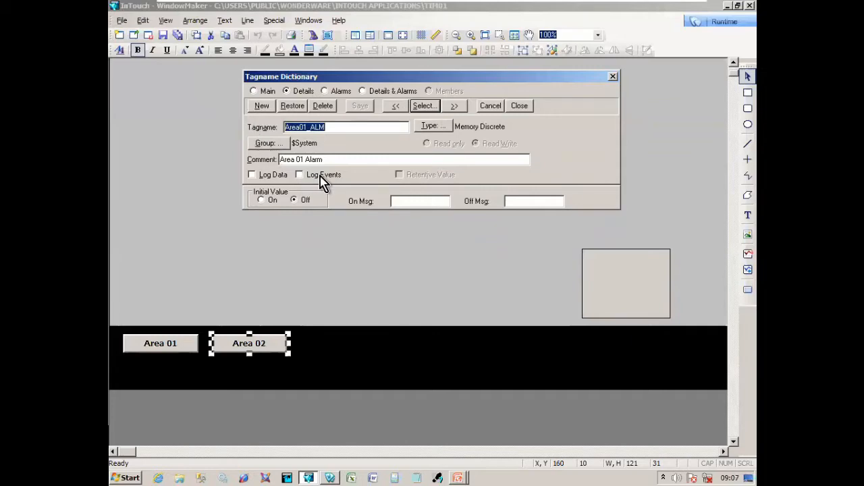
- Add Memory Discrete tags Area01_GrpRun and Area02_GrpRun with group running comments
click(261, 106)
key(End)
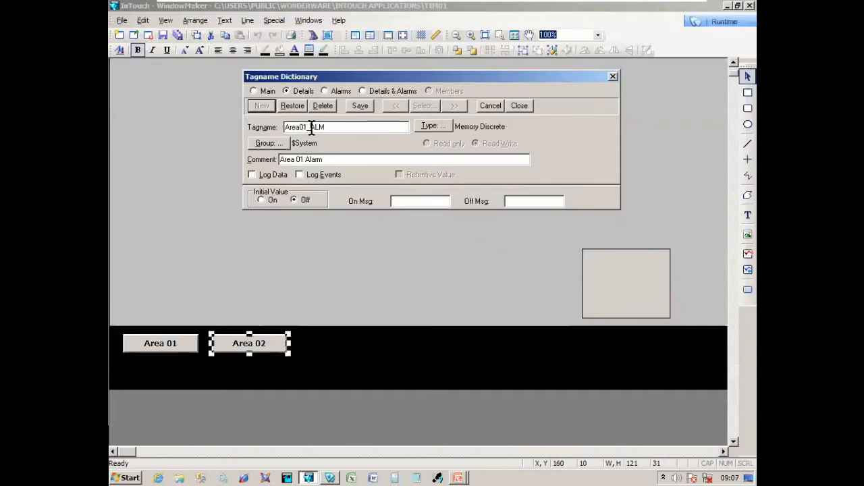
text(GrpRun)
click(360, 106)
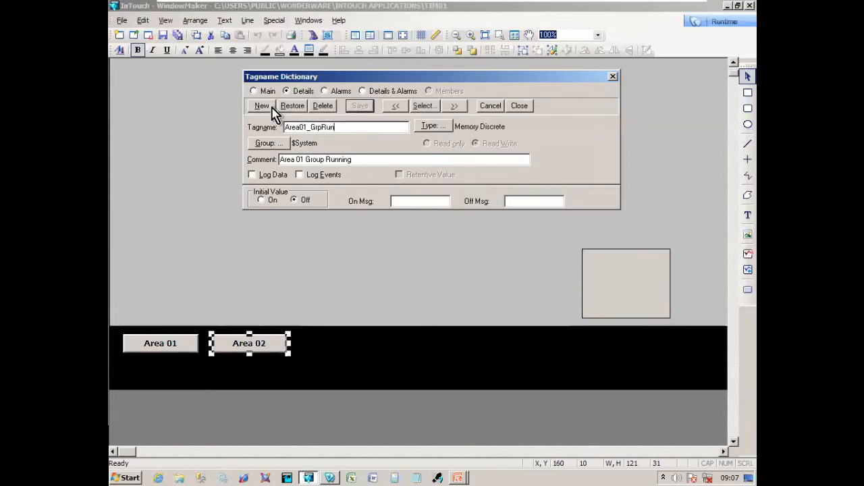
click(270, 109)
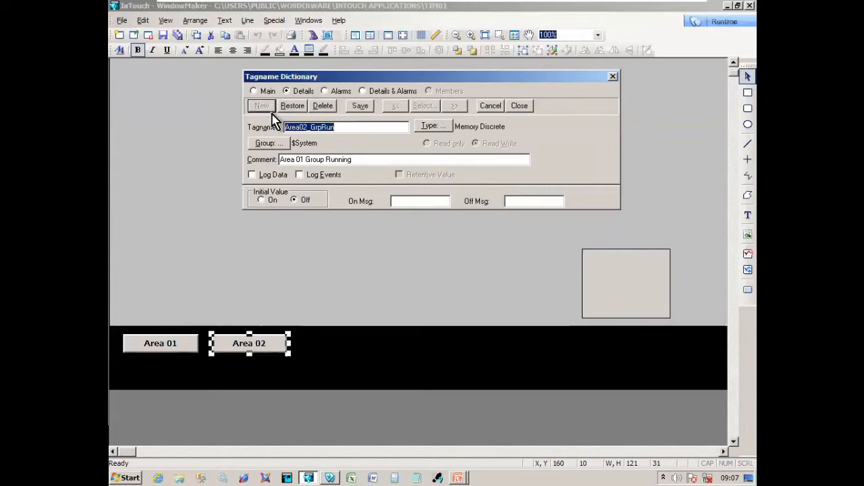
click(301, 162)
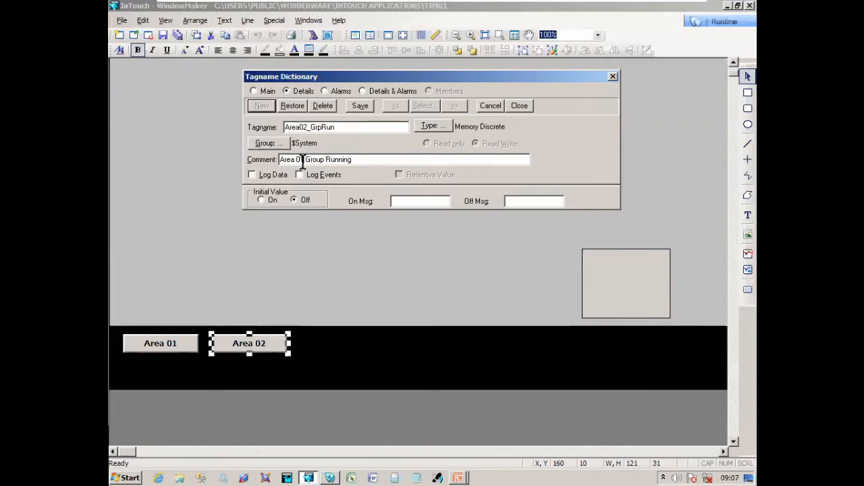
click(361, 108)
click(399, 107)
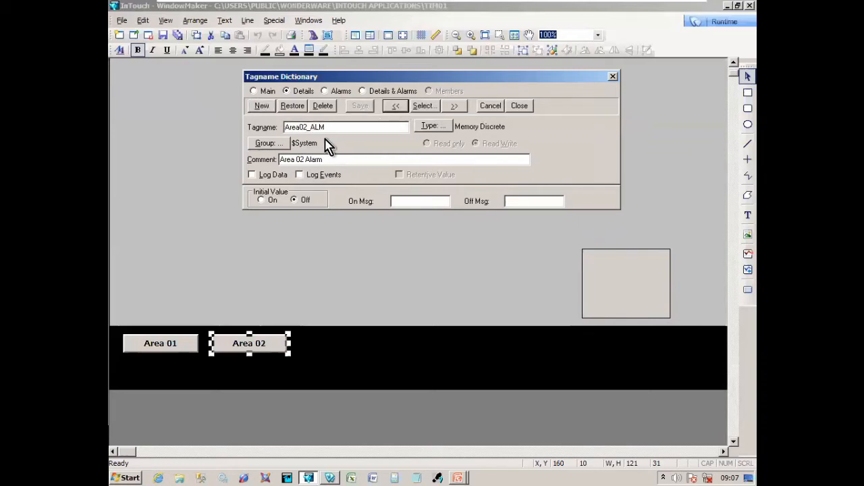
- Starting from Area01_GrpRun, add Area01_GrpStp and Area02_GrpStp with group stopped comments
click(425, 106)
scroll(357, 175, down, 1)
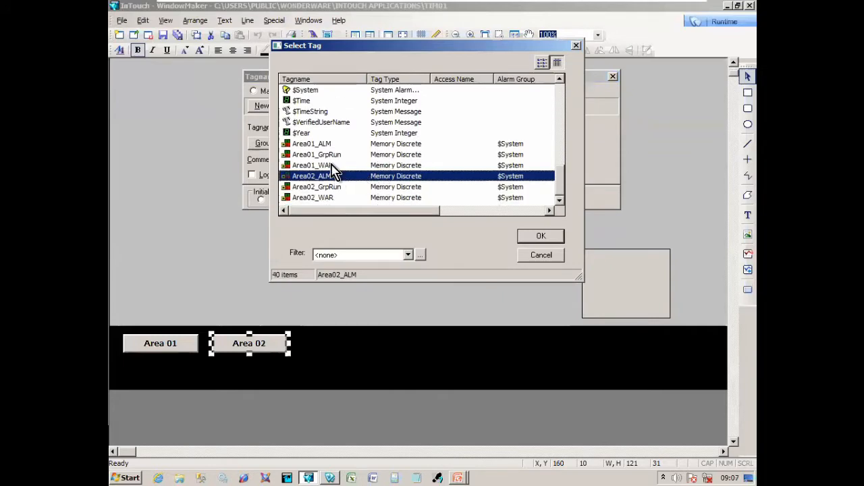
double_click(331, 154)
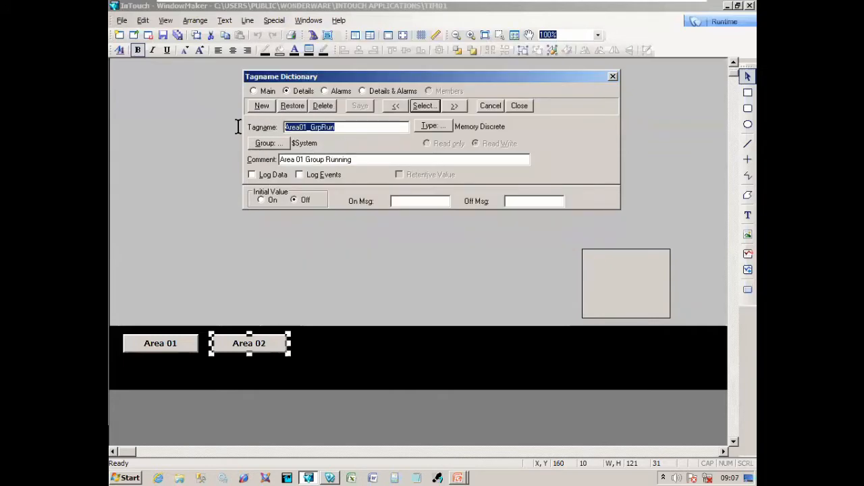
click(260, 106)
click(323, 128)
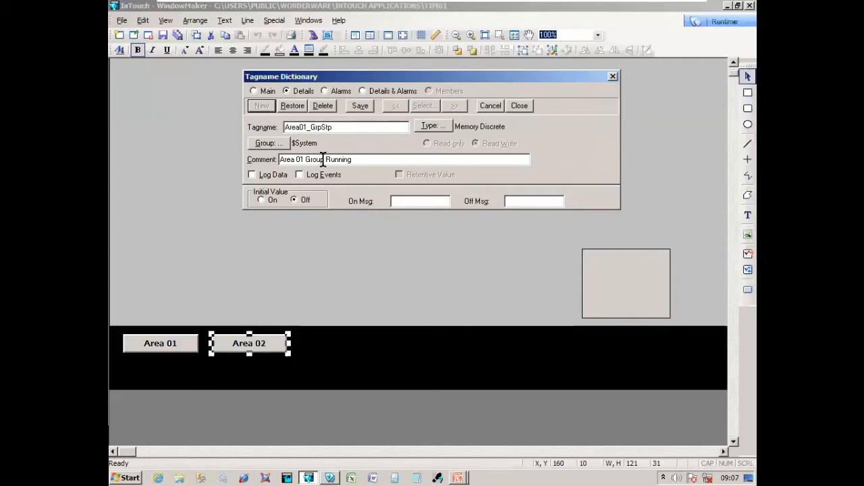
drag(326, 160, 405, 173)
click(370, 106)
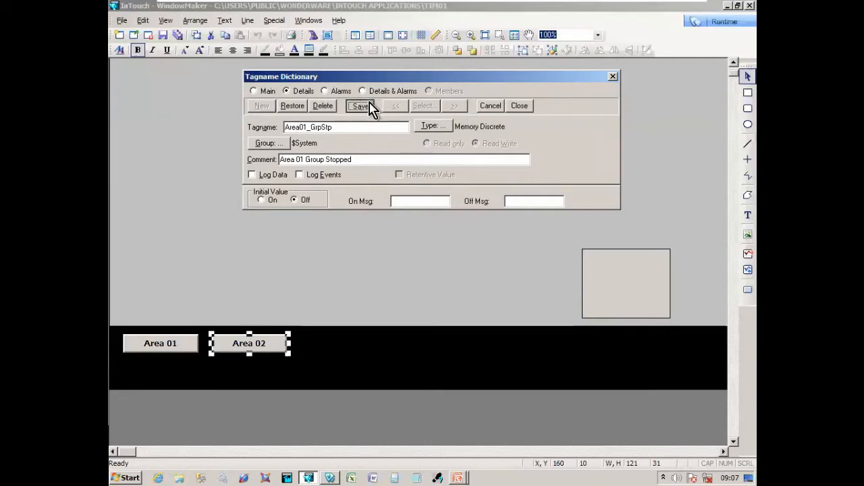
click(264, 106)
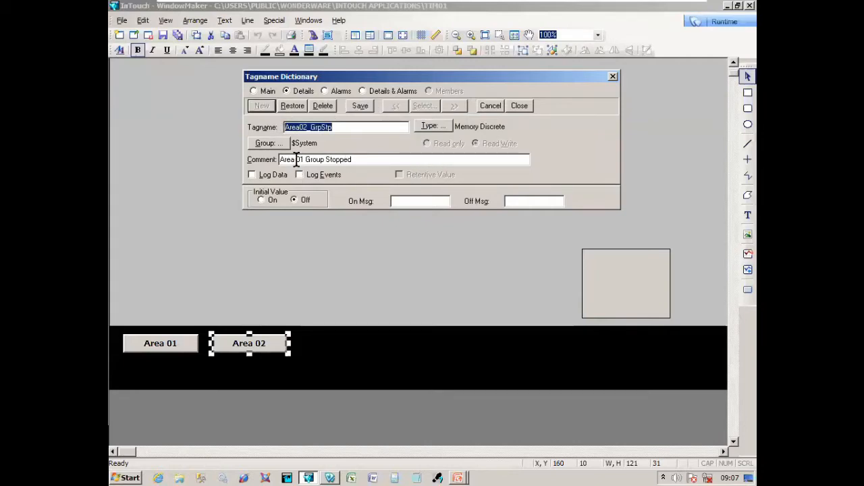
click(301, 160)
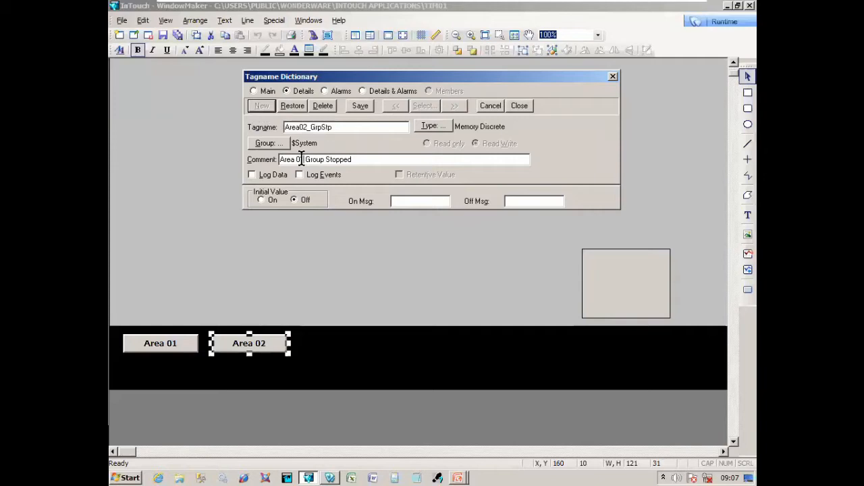
click(362, 110)
- Confirm Area02_GrpStp exists in the tag list and close the Tagname Dictionary
click(423, 106)
scroll(382, 185, down, 1)
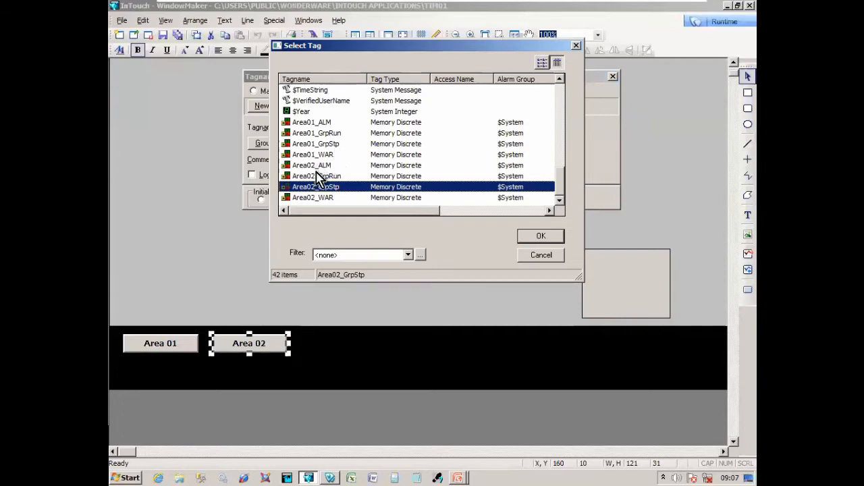
click(540, 237)
click(519, 110)
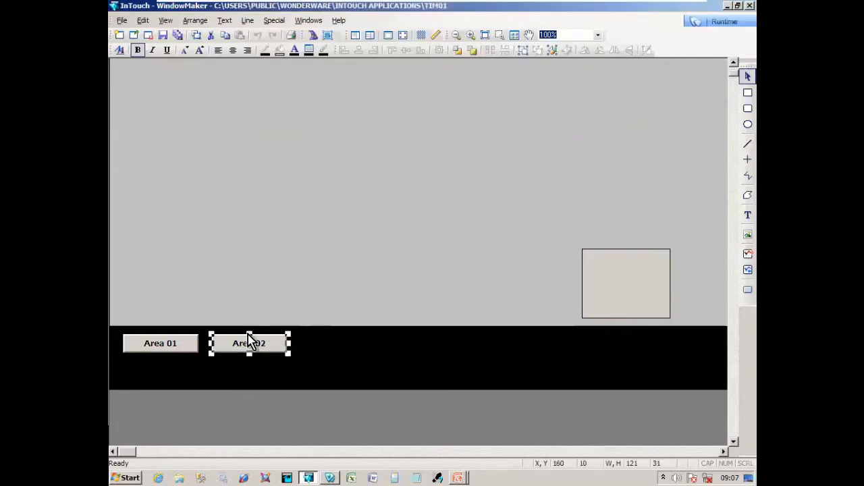
click(280, 376)
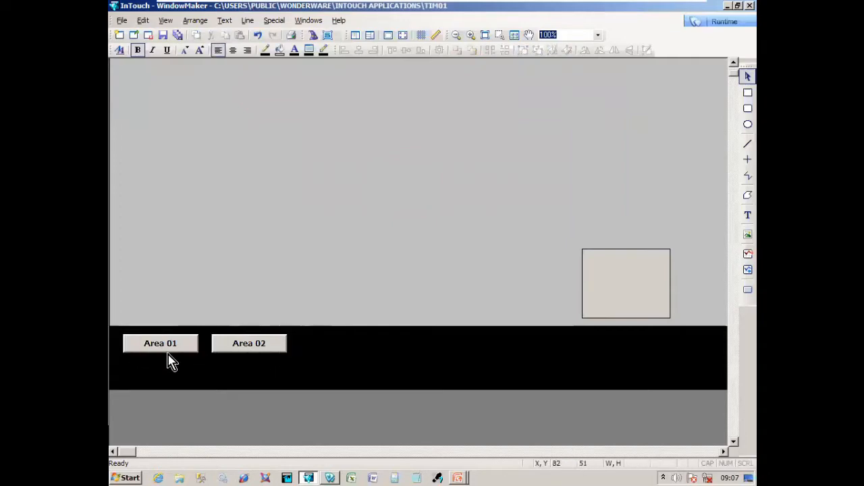
click(190, 350)
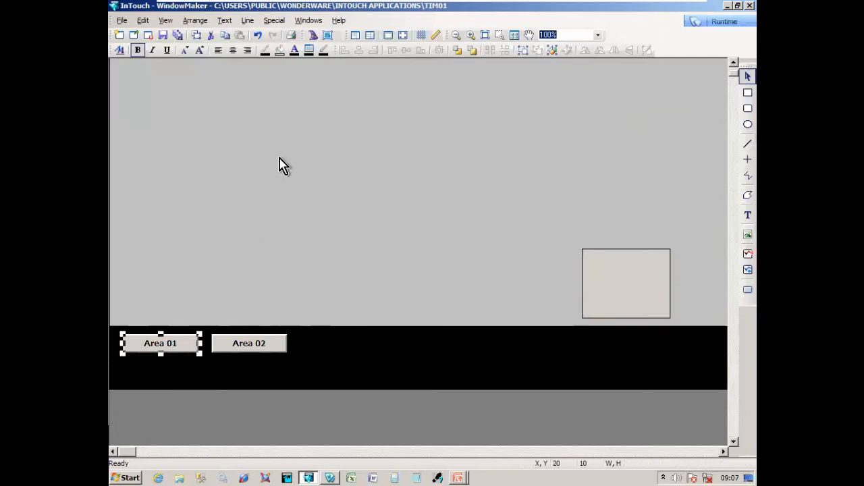
click(275, 21)
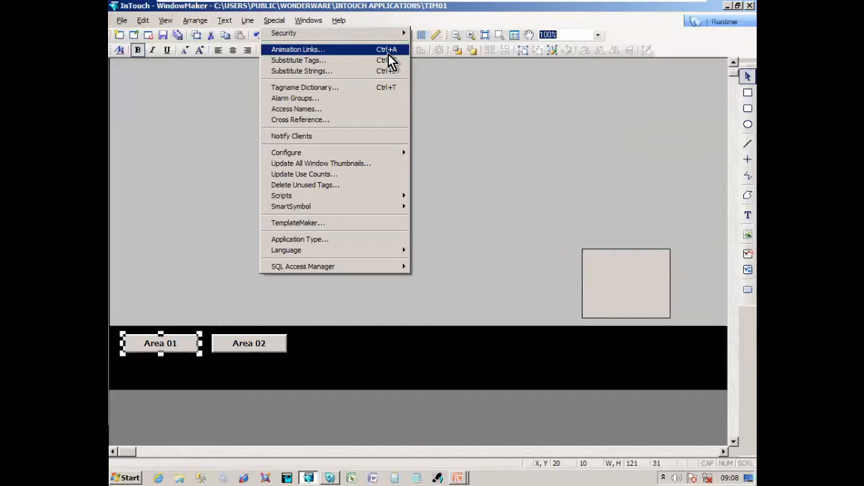
key(Escape)
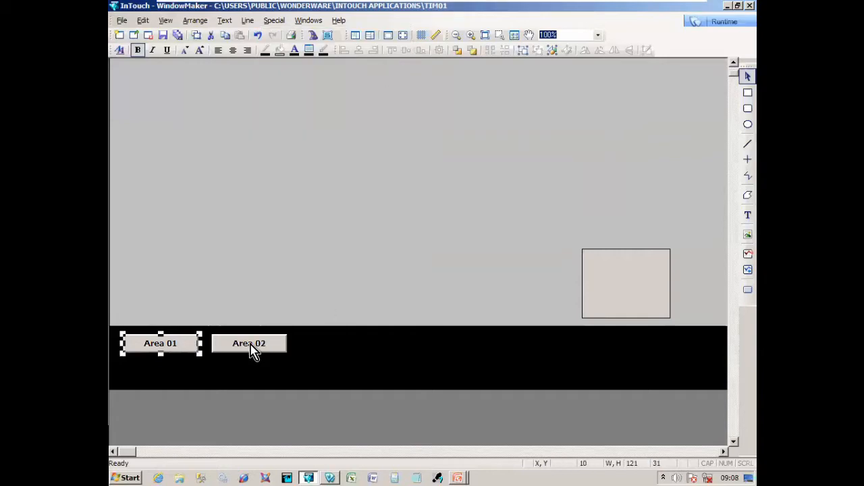
double_click(193, 350)
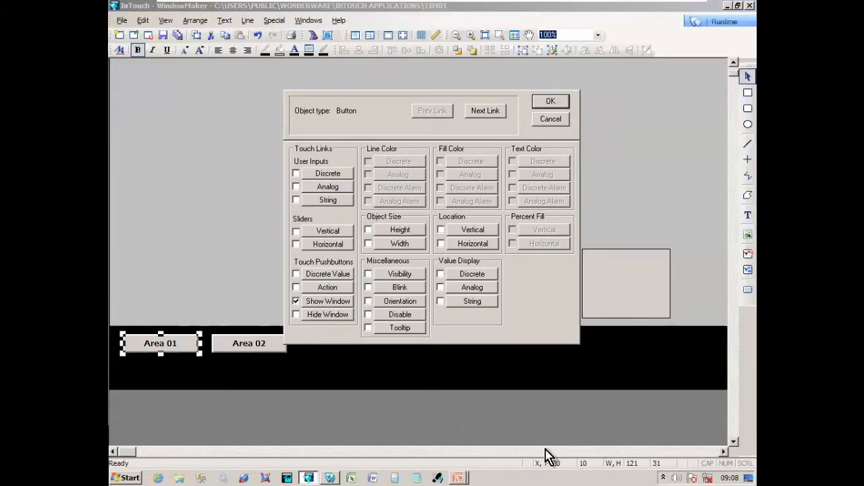
key(Return)
click(341, 365)
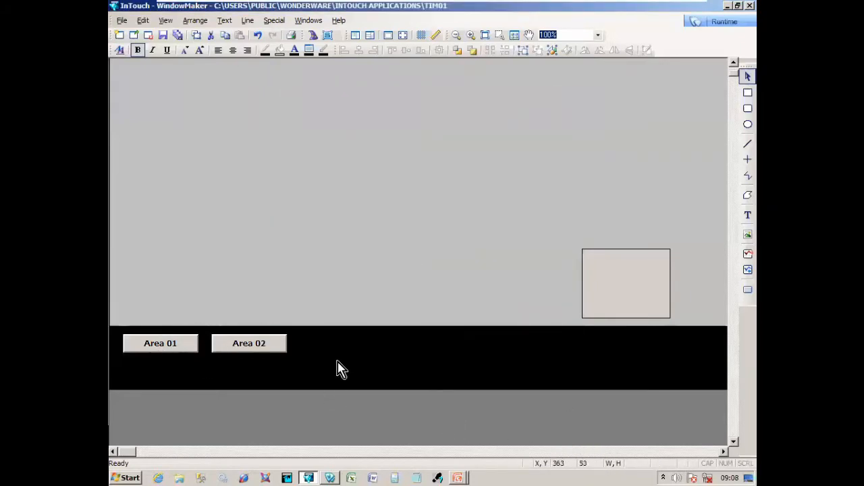
double_click(196, 351)
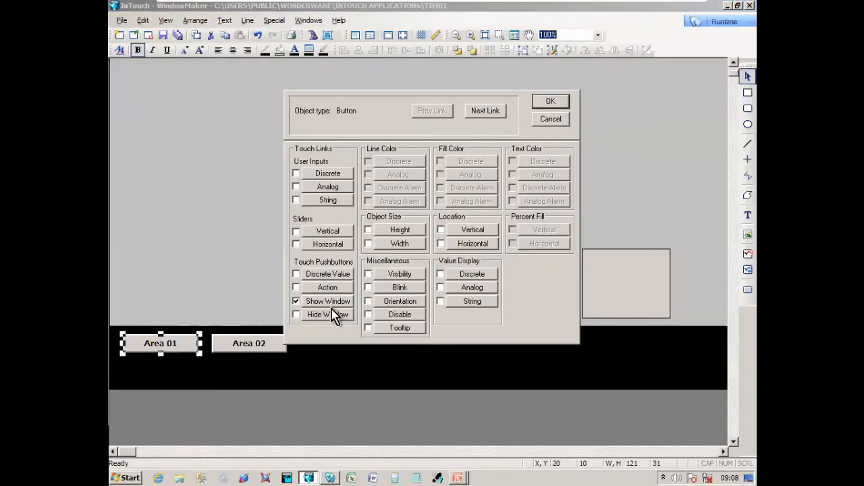
click(340, 301)
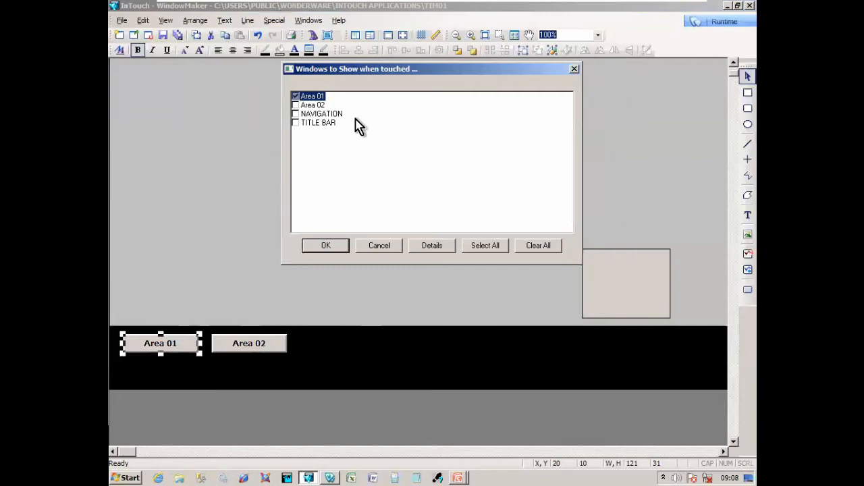
click(386, 245)
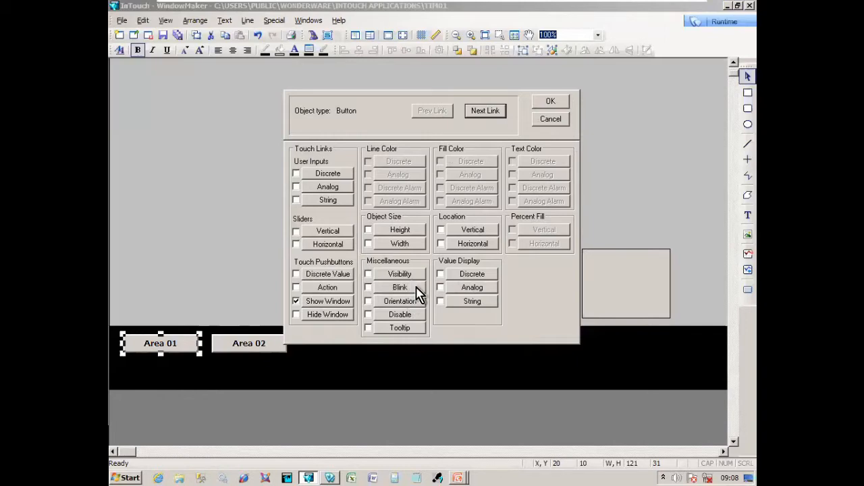
click(550, 122)
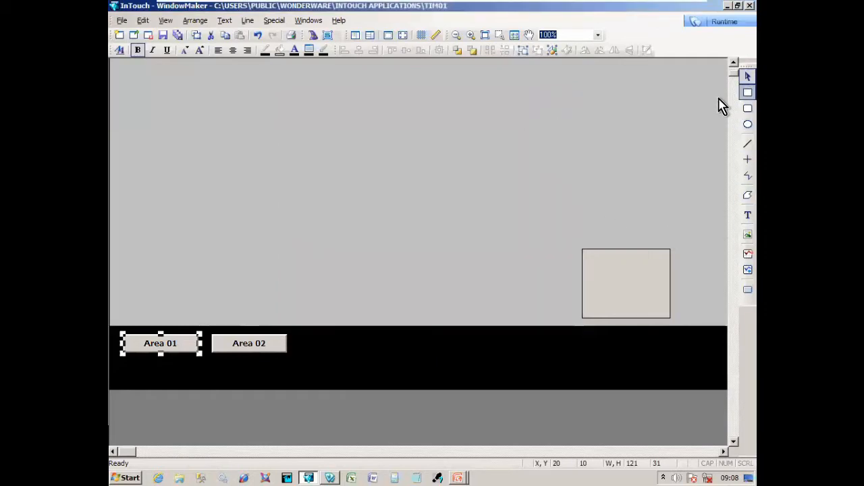
- Draw a rectangle beside Area 02 and left-align it over the Area 01 button
click(747, 93)
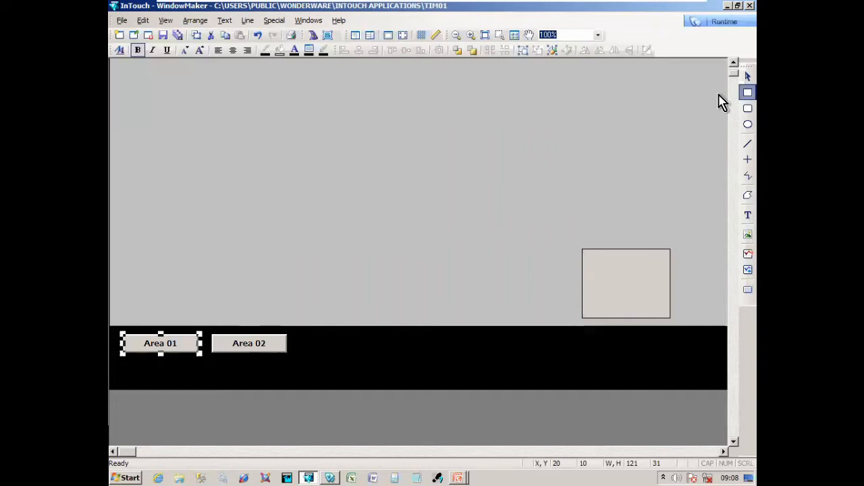
drag(326, 335, 405, 356)
click(317, 378)
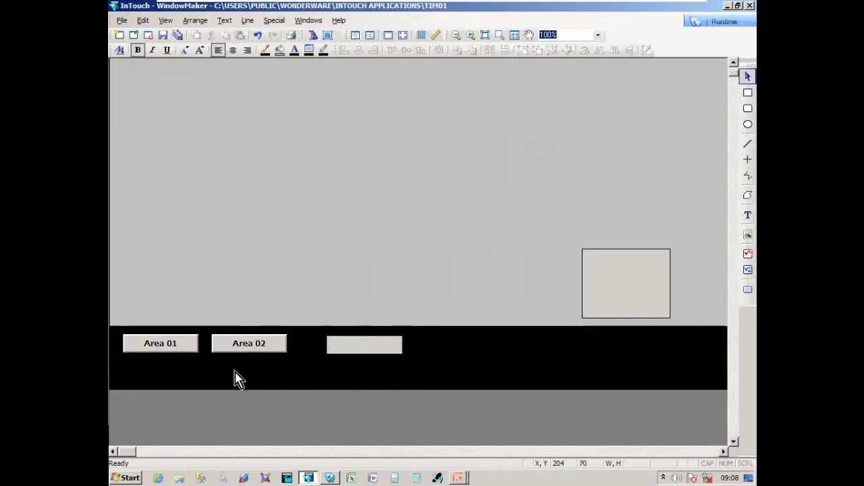
click(195, 345)
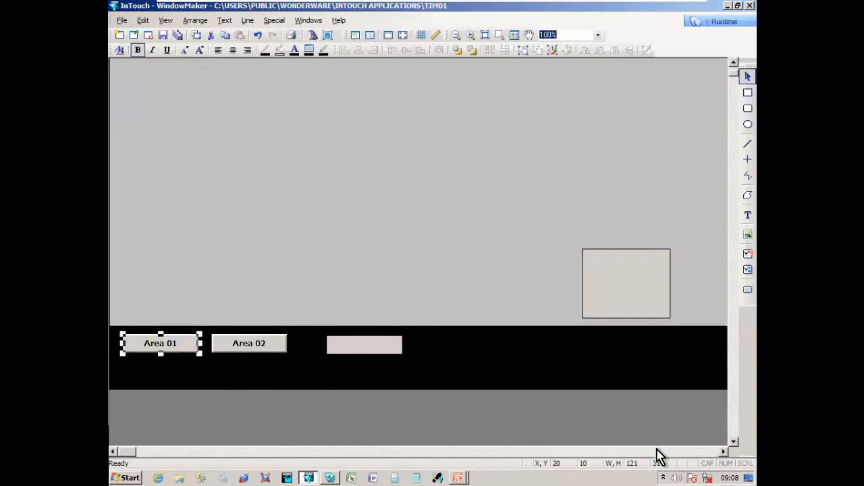
click(372, 357)
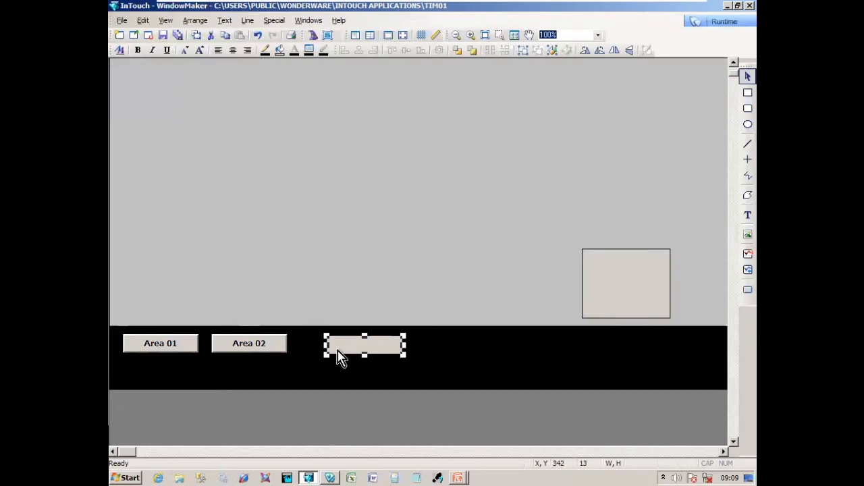
shift+click(194, 350)
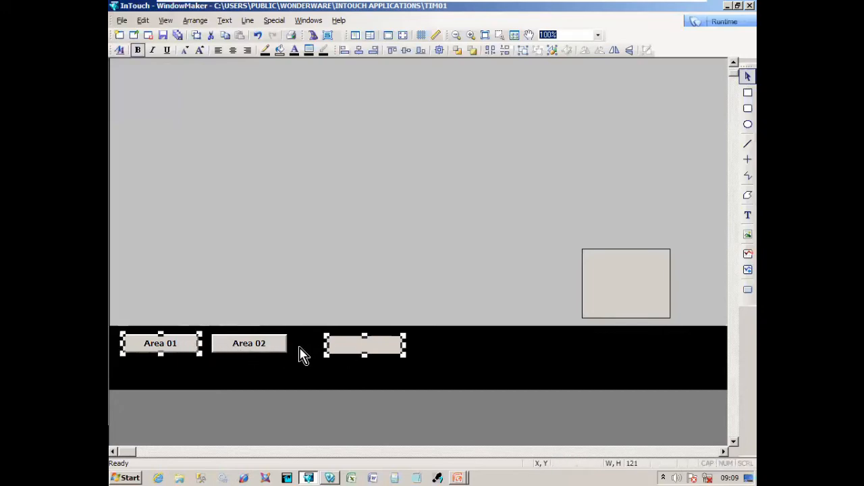
click(345, 53)
click(289, 214)
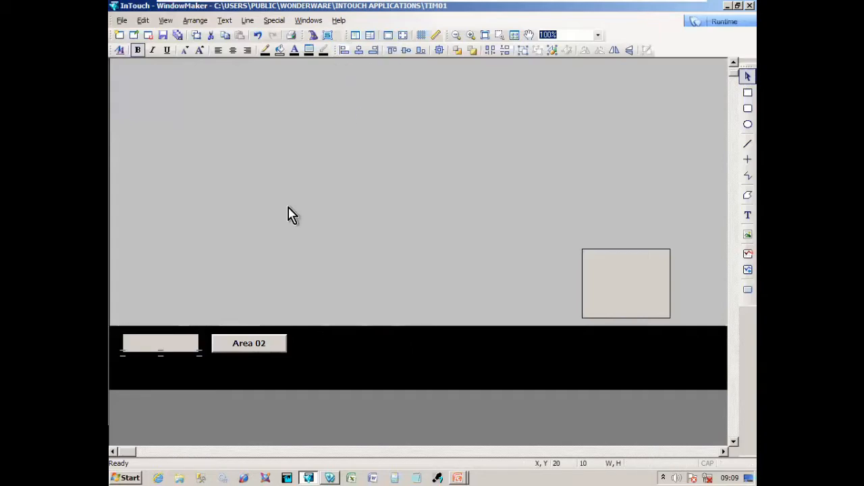
- Send the rectangle to back, delete the original Area 01 button, and select the rectangle
click(189, 374)
click(183, 348)
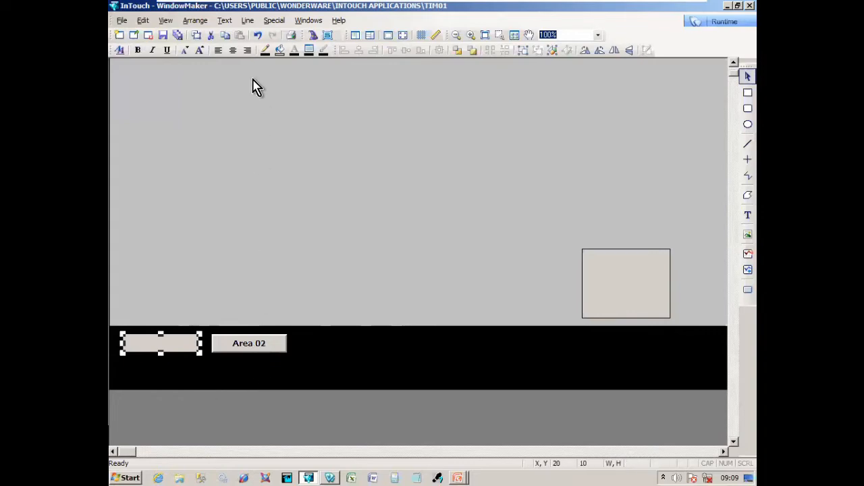
click(193, 20)
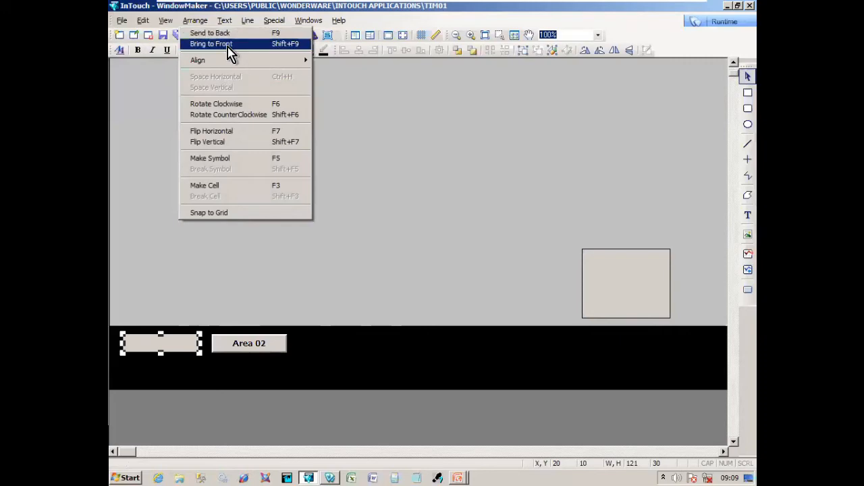
click(280, 34)
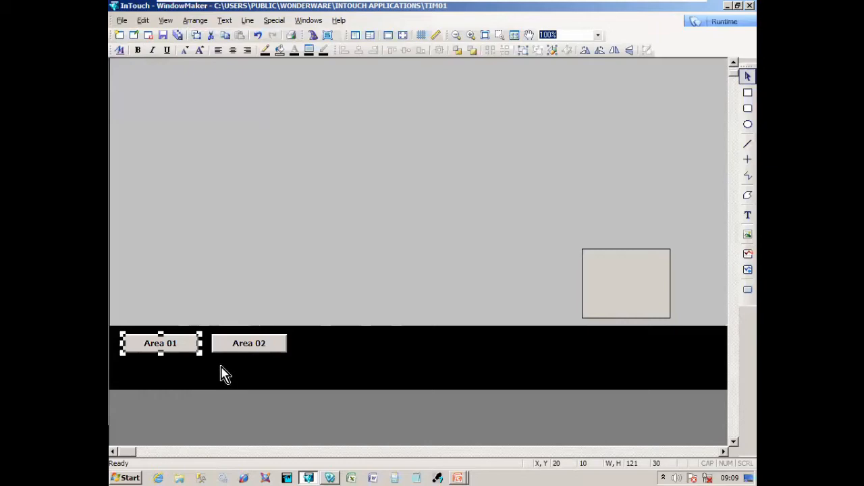
click(191, 347)
key(Delete)
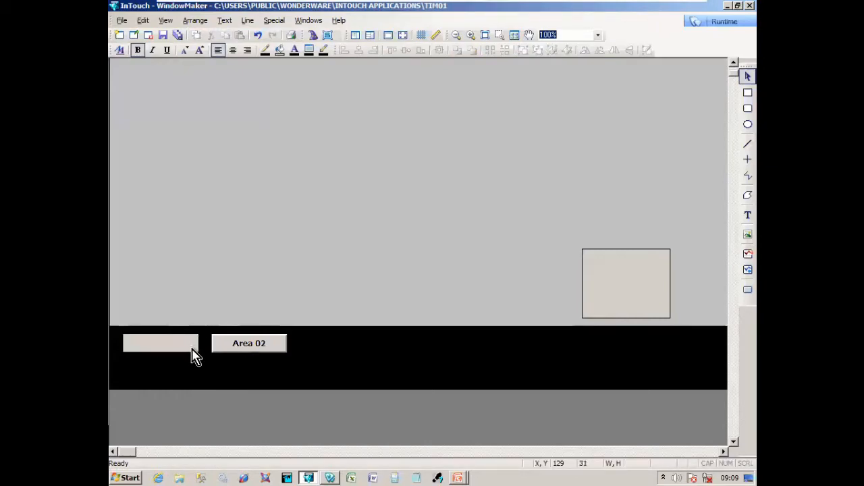
click(193, 350)
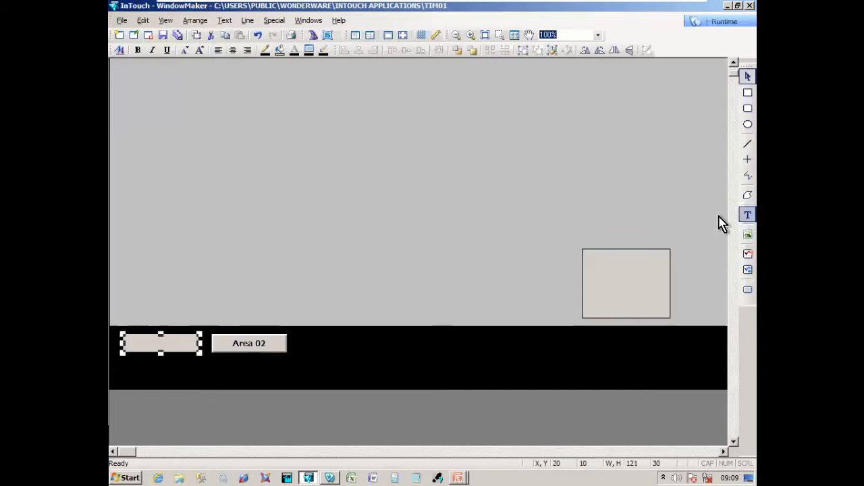
- Add a centre-justified 'Area 01' text label and align its centre with the rectangle
click(748, 215)
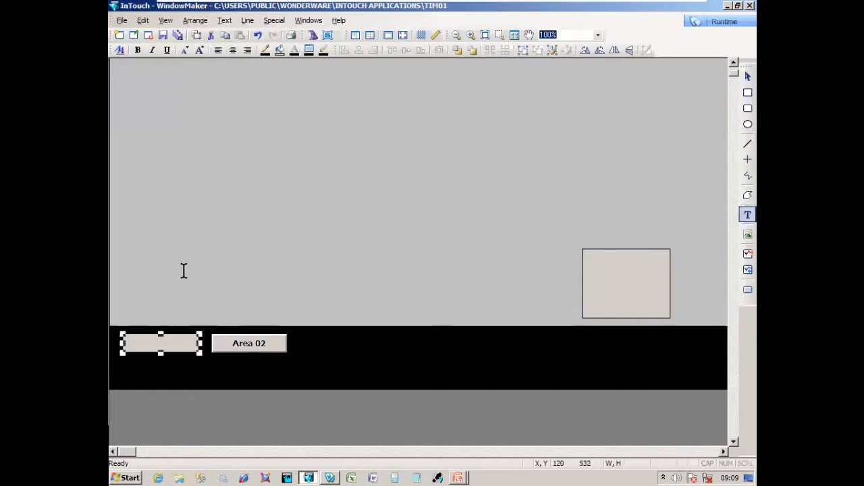
click(143, 342)
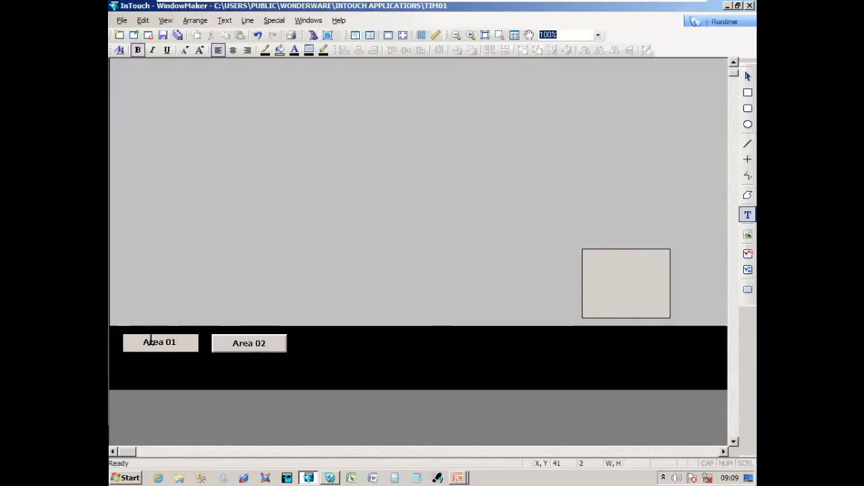
click(172, 371)
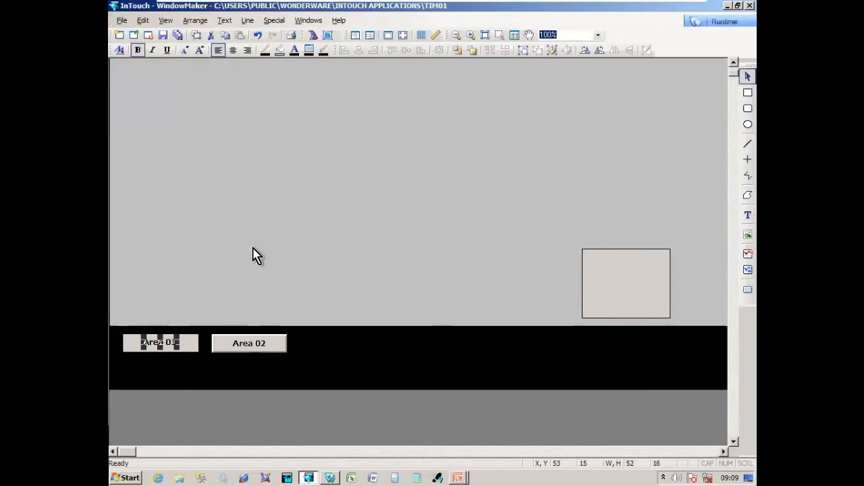
click(233, 51)
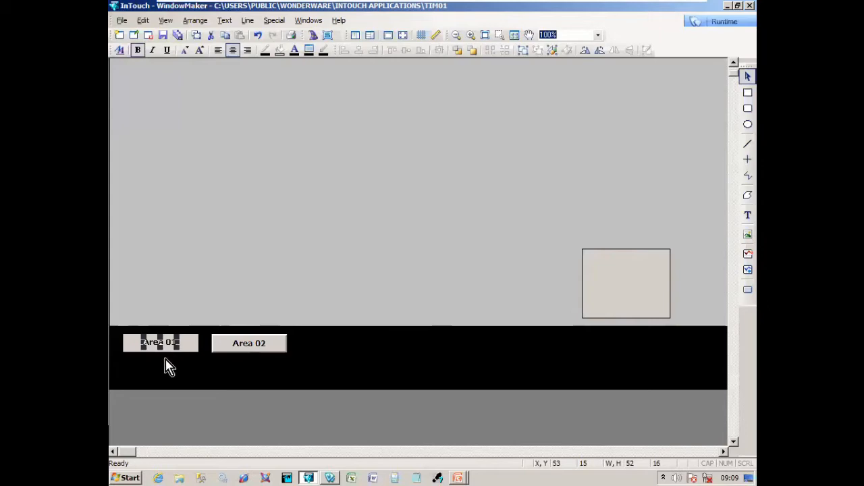
shift+click(133, 351)
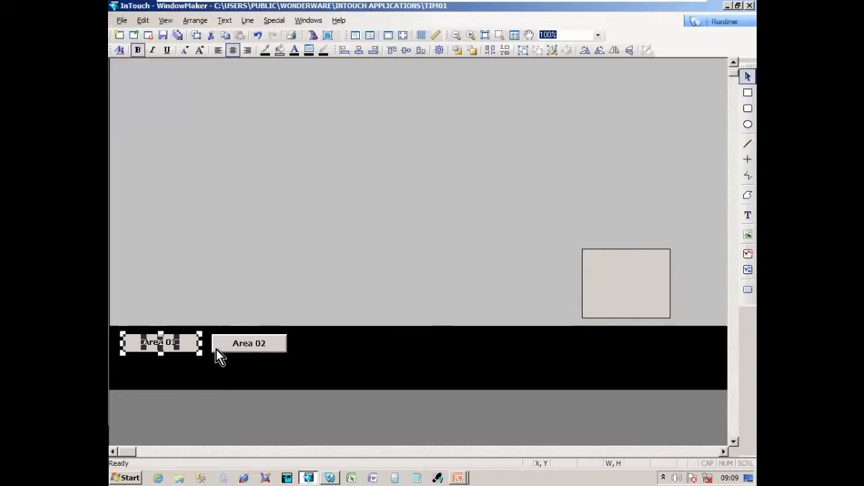
click(440, 51)
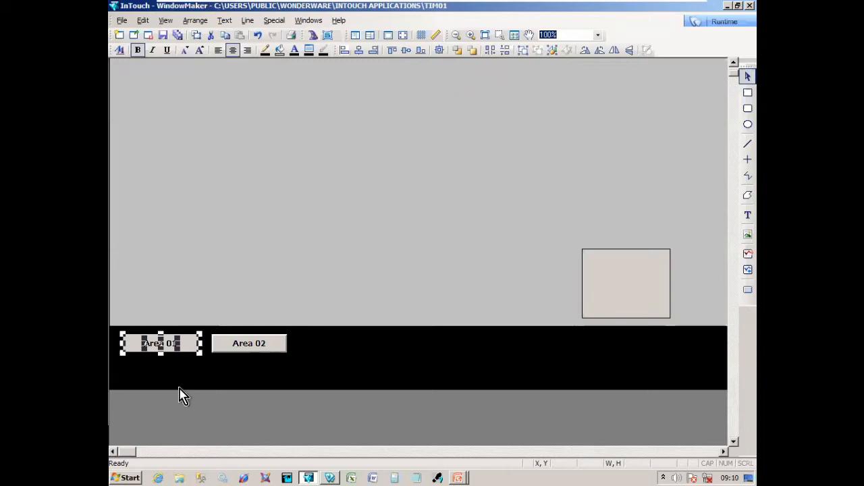
click(186, 367)
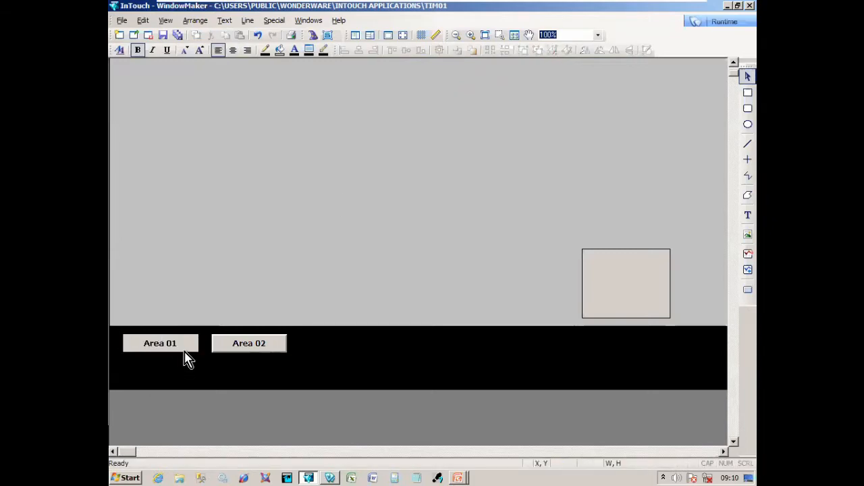
- Give the Area 01 button a Show Window touch link that opens the Area 01 window
double_click(190, 347)
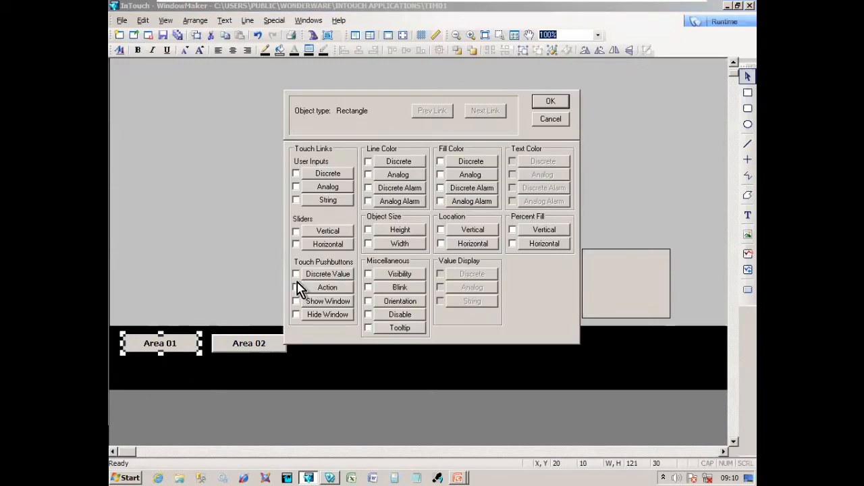
click(349, 290)
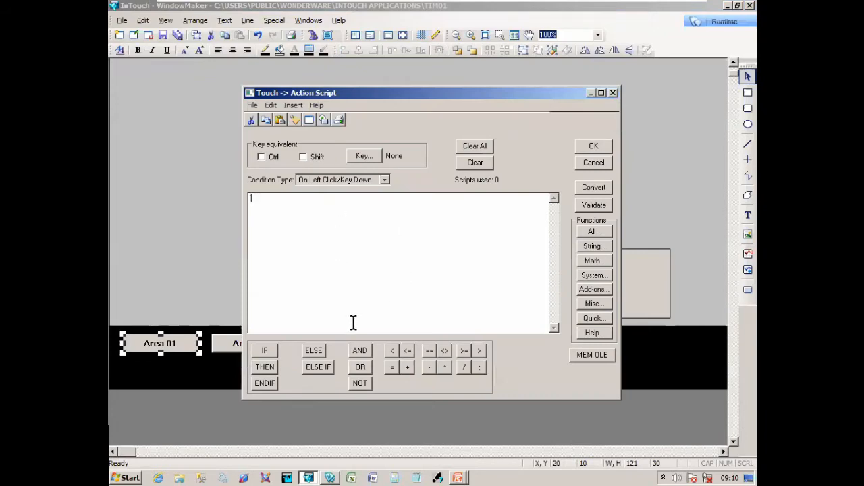
key(Escape)
click(341, 301)
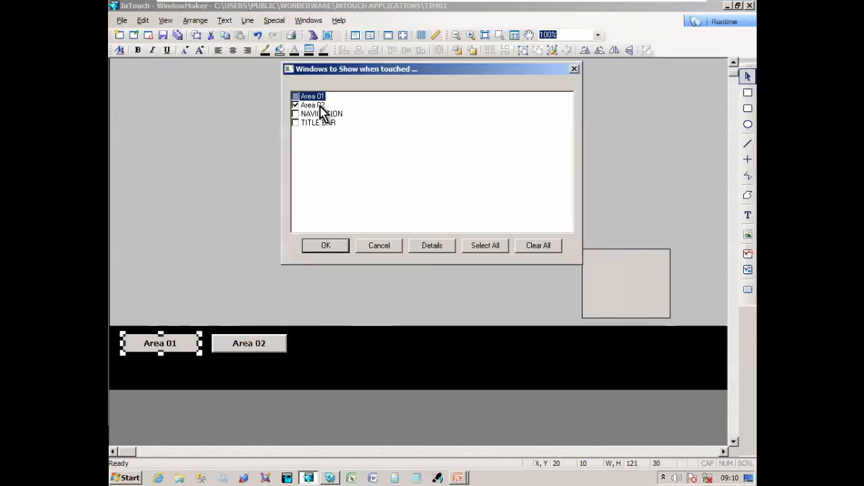
click(295, 105)
click(295, 96)
click(327, 246)
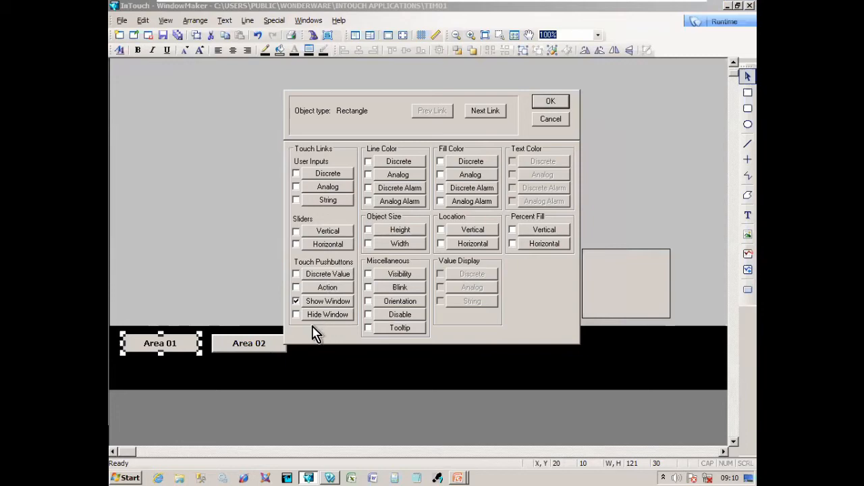
- Add a Blink link to the button driven by tag Area01_ALM
click(400, 287)
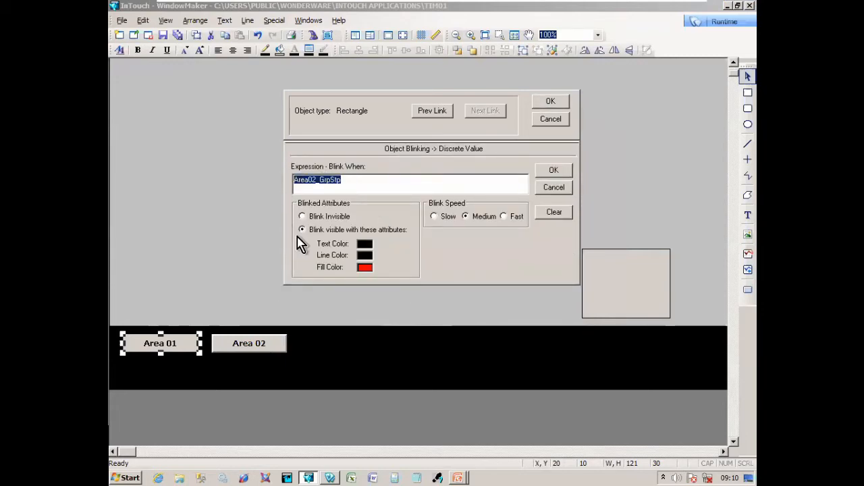
key(Delete)
double_click(346, 183)
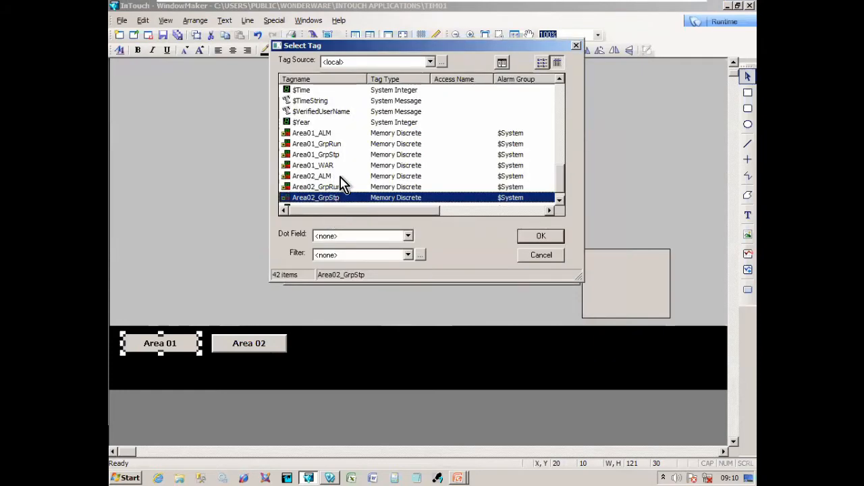
click(331, 135)
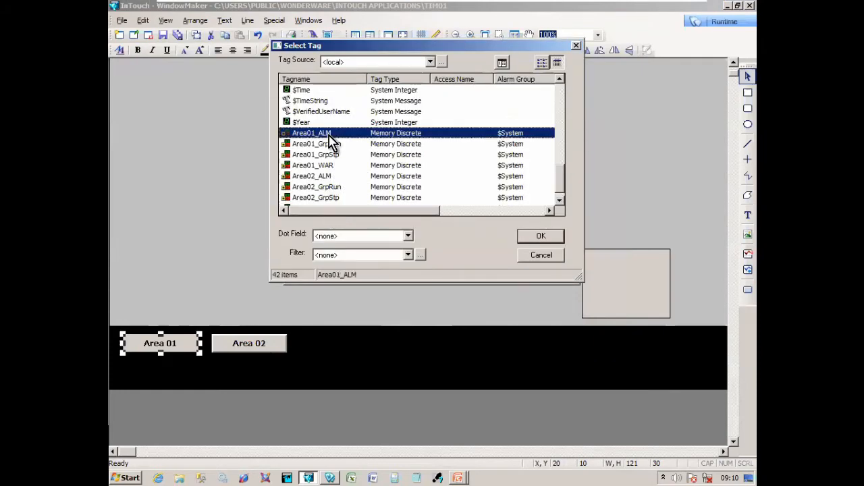
click(536, 236)
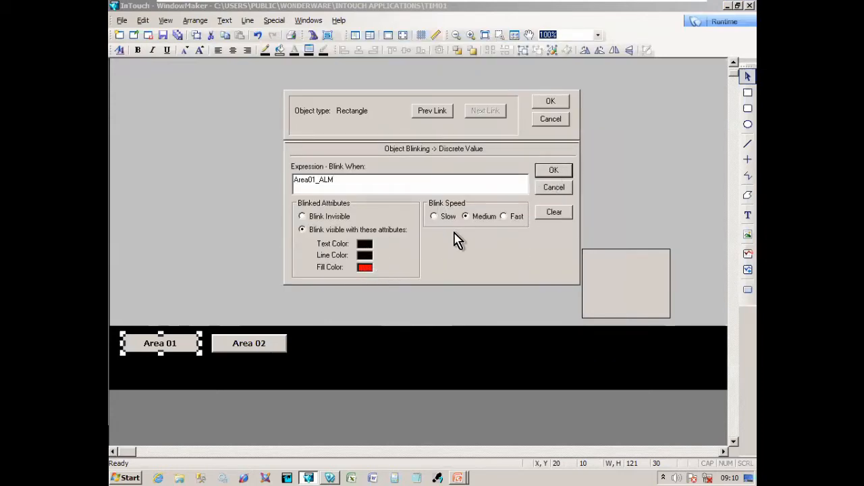
click(554, 172)
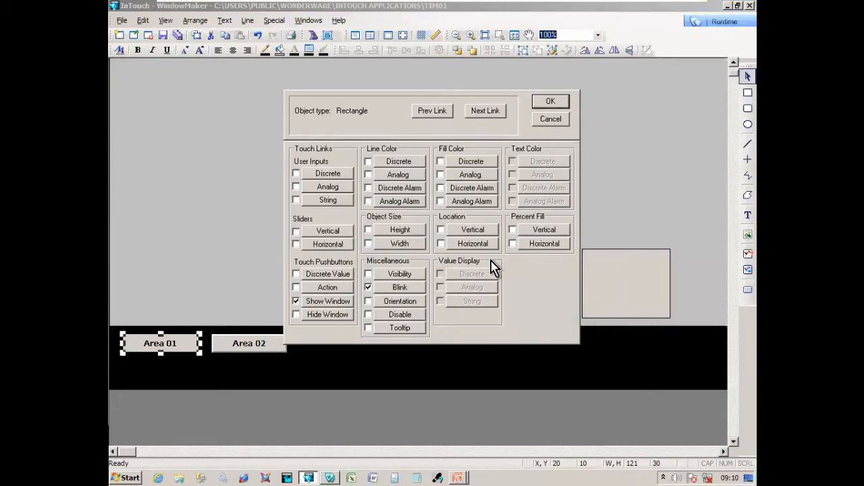
- Add a discrete line colour link on Area01_WAR to the Area 01 button
click(397, 162)
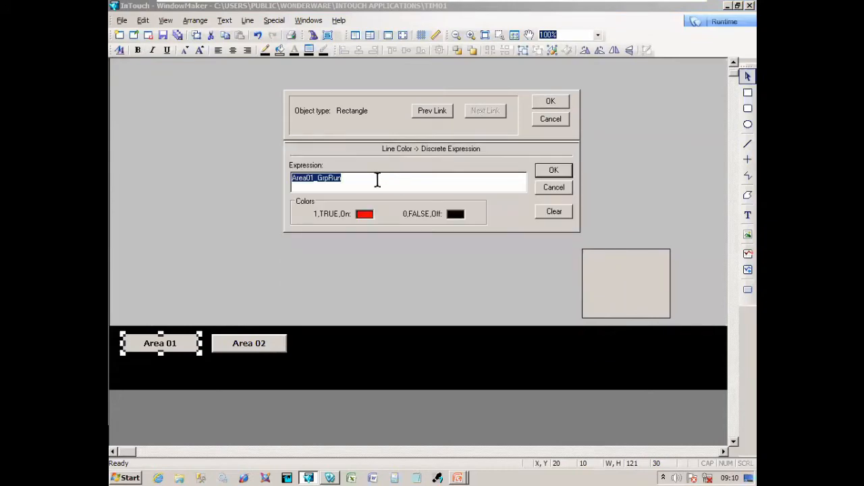
click(319, 179)
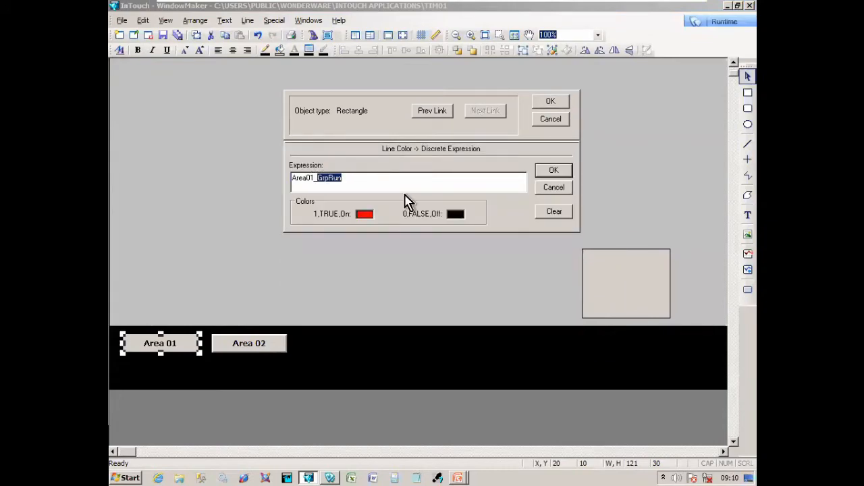
text(WAR)
click(554, 172)
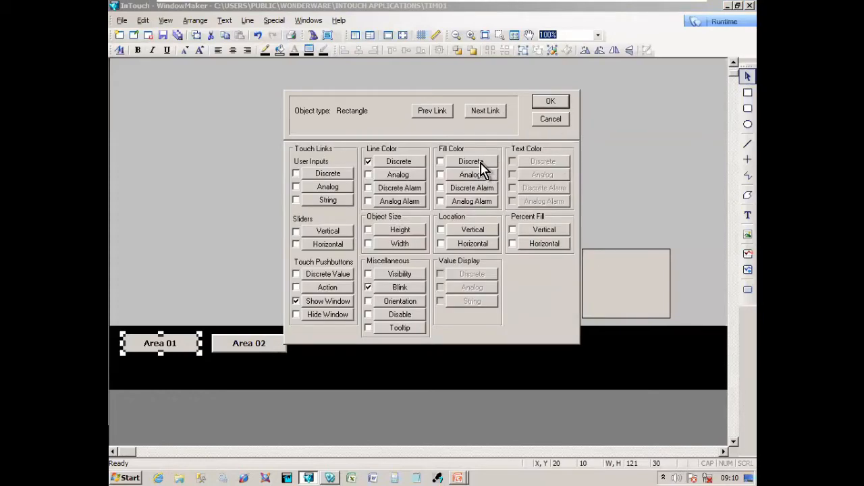
- Set the discrete fill colour expression to Area01_GrpRun and close the animation links
click(481, 163)
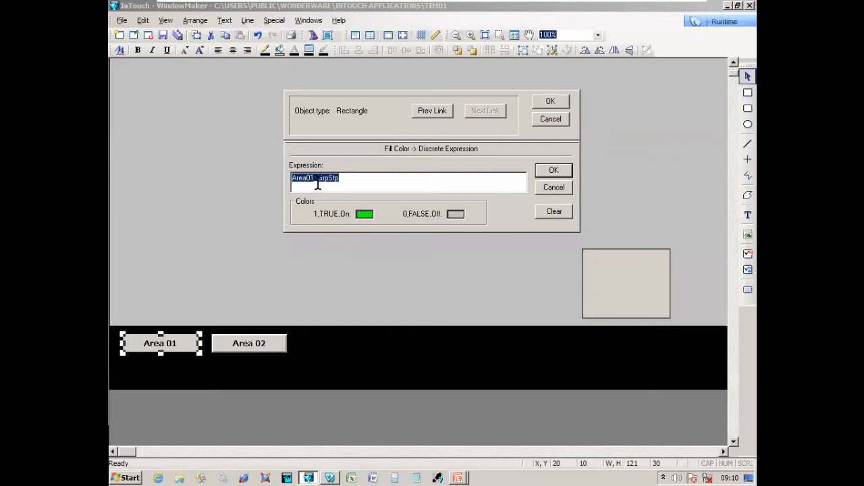
drag(327, 182, 365, 179)
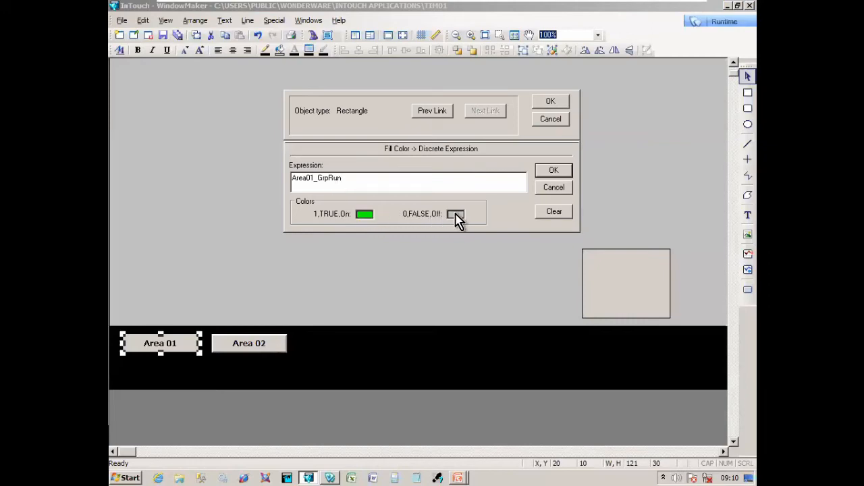
click(554, 172)
click(552, 102)
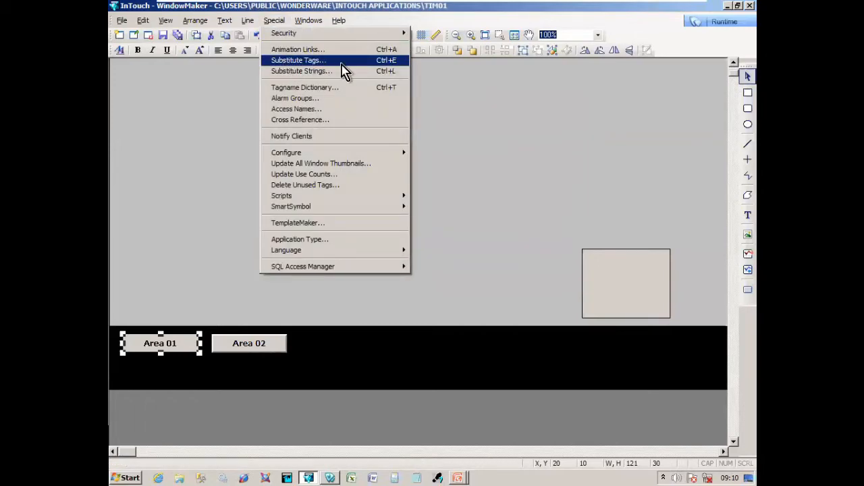
click(225, 254)
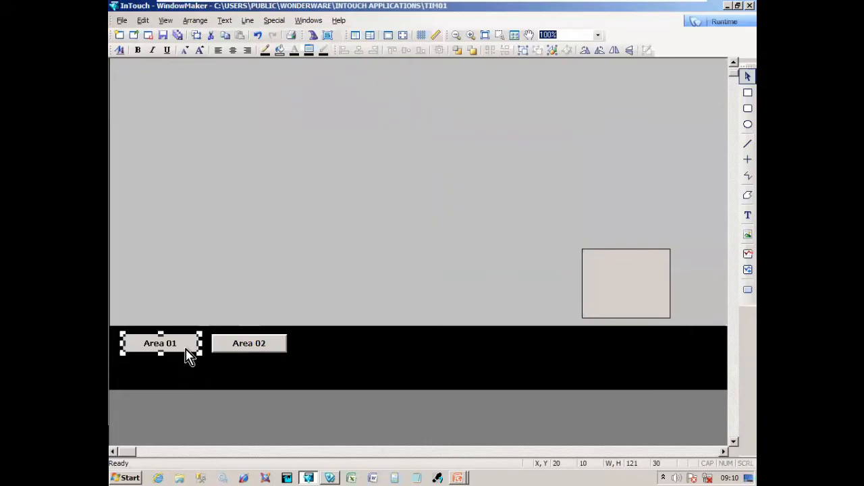
double_click(189, 356)
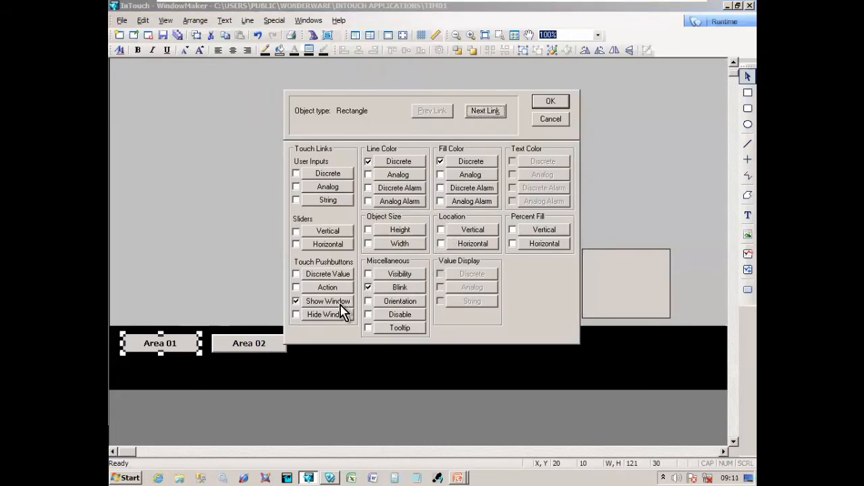
click(417, 290)
key(Escape)
click(384, 160)
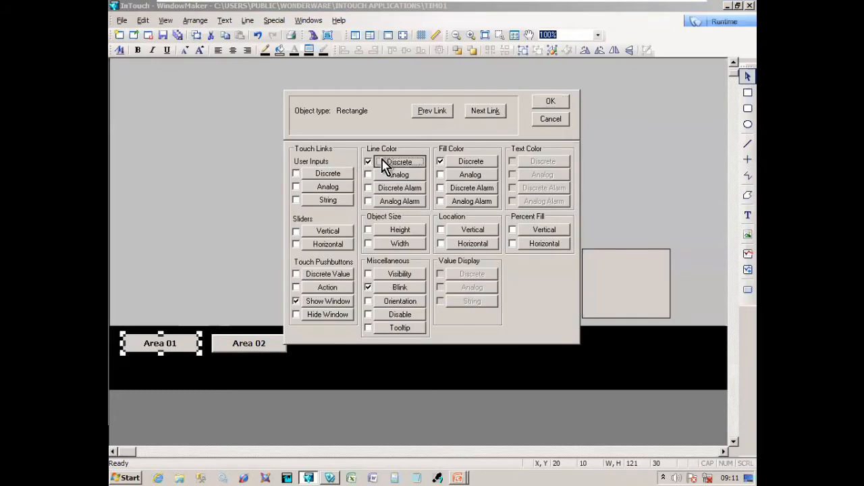
key(Escape)
click(479, 166)
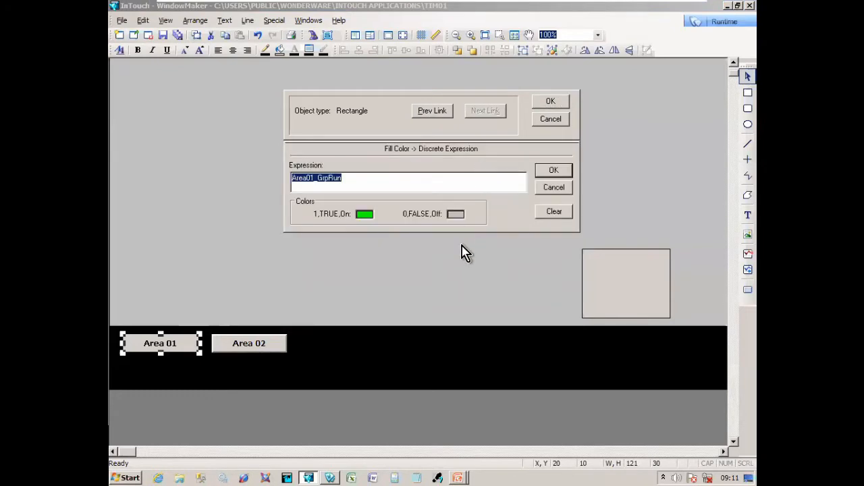
key(Escape)
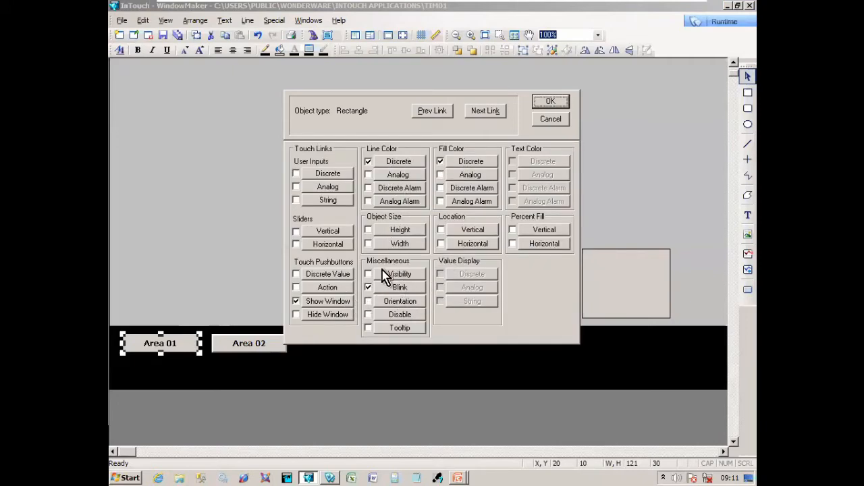
click(344, 305)
key(Escape)
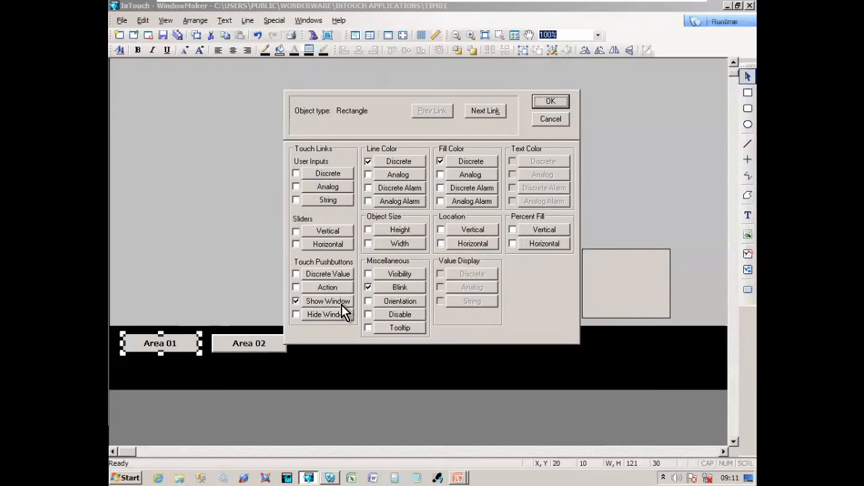
key(Escape)
key(ctrl+e)
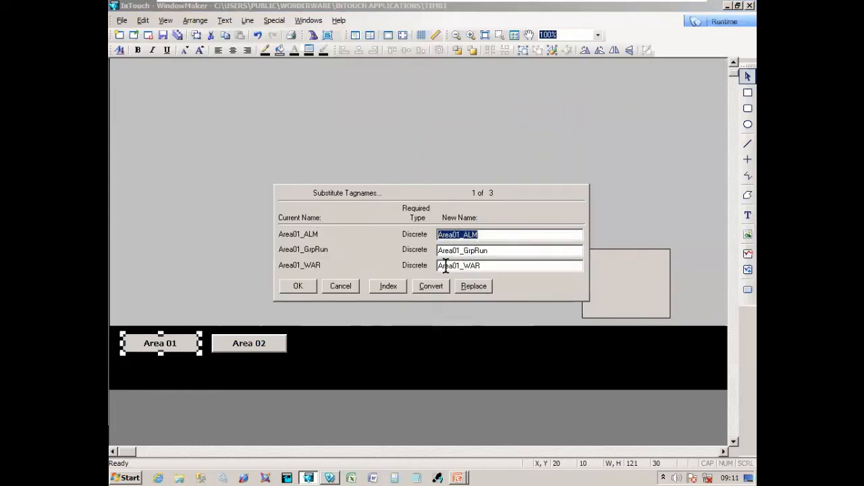
key(Escape)
click(287, 359)
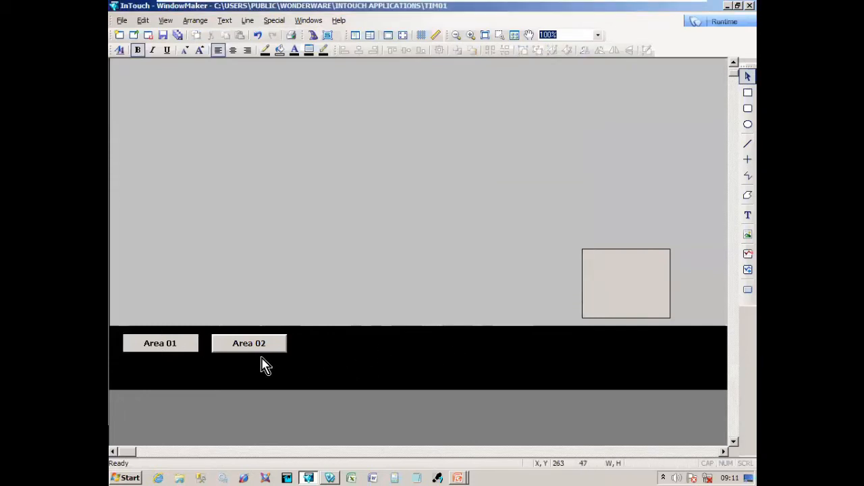
- Re-check Area 01's Show Window and Area01_ALM Blink links without changes
double_click(189, 356)
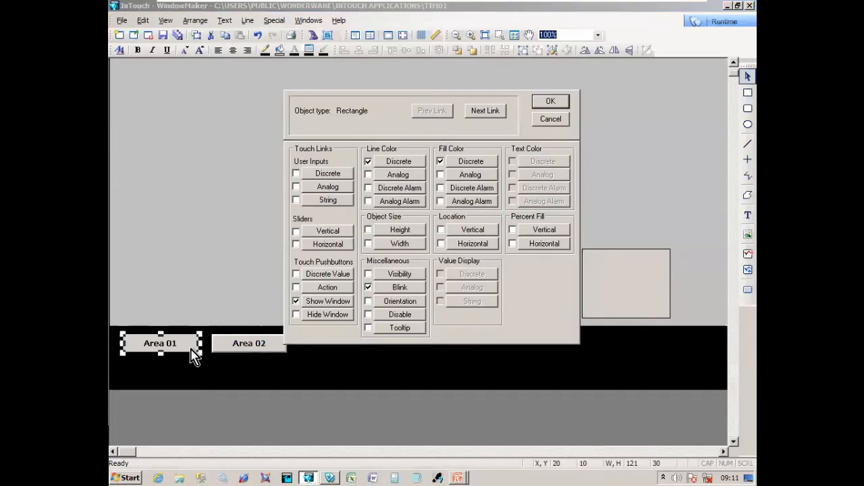
click(336, 302)
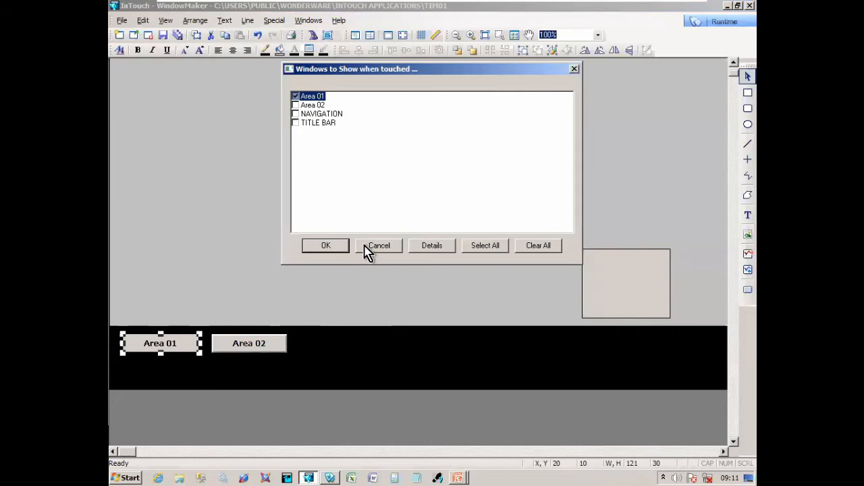
click(367, 246)
click(401, 289)
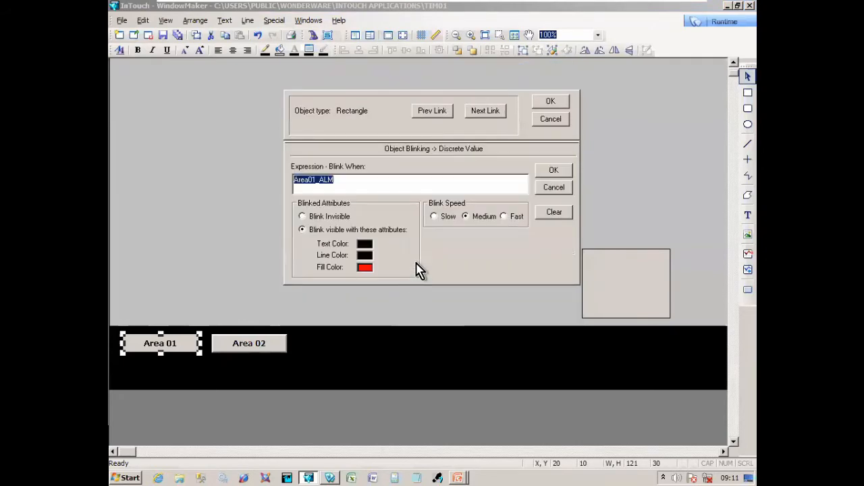
click(543, 186)
- Confirm Area 01's line and fill colour links, then open Area 02's animation links
click(422, 168)
click(552, 170)
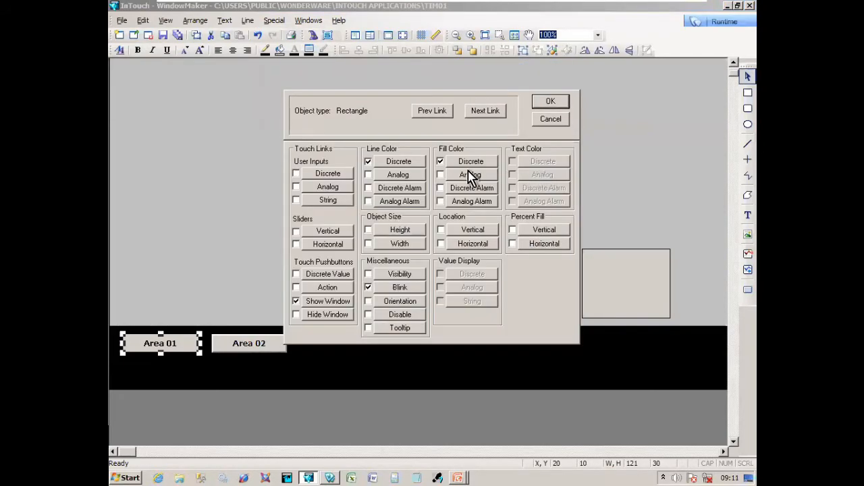
click(471, 162)
click(552, 171)
click(551, 101)
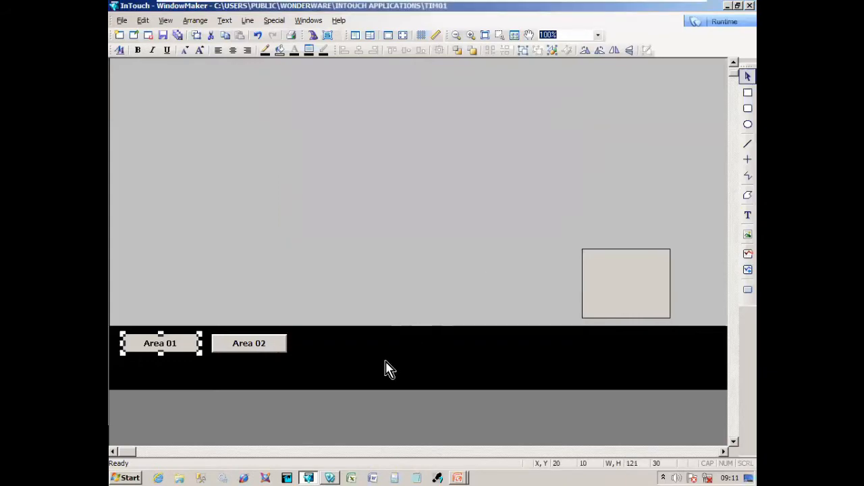
double_click(284, 348)
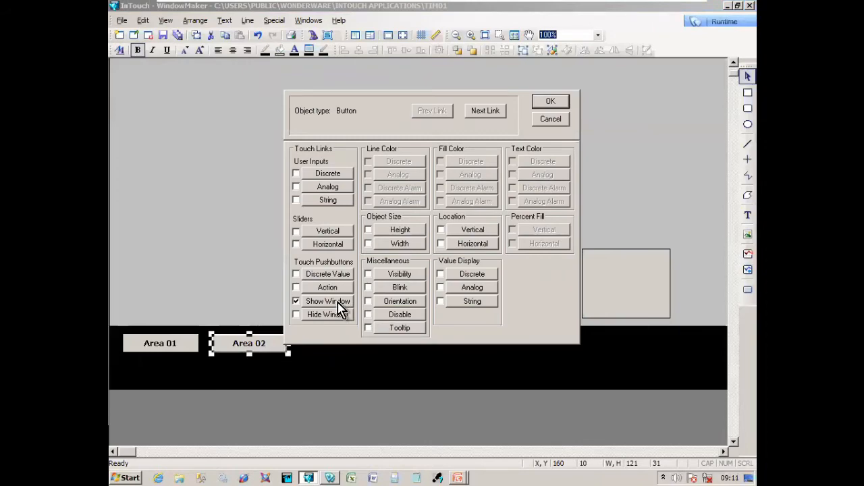
- Delete the Area 02 button, then discard a misplaced single-part duplicate of Area 01
key(Escape)
key(Delete)
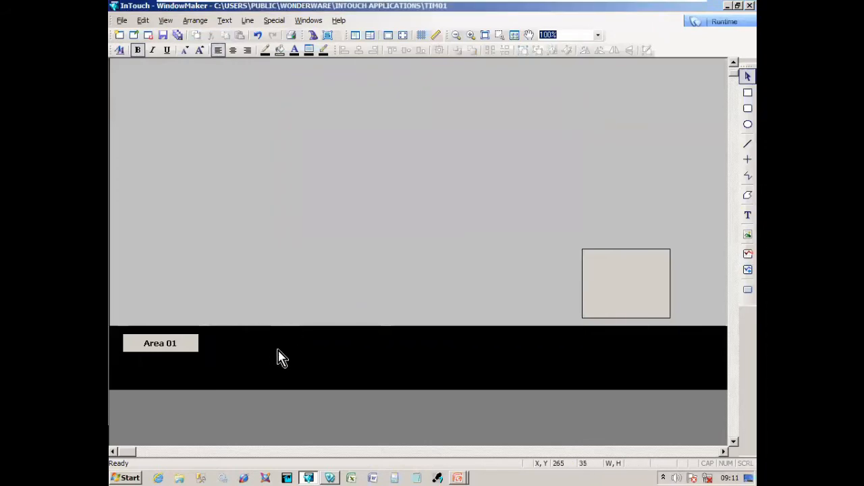
click(197, 352)
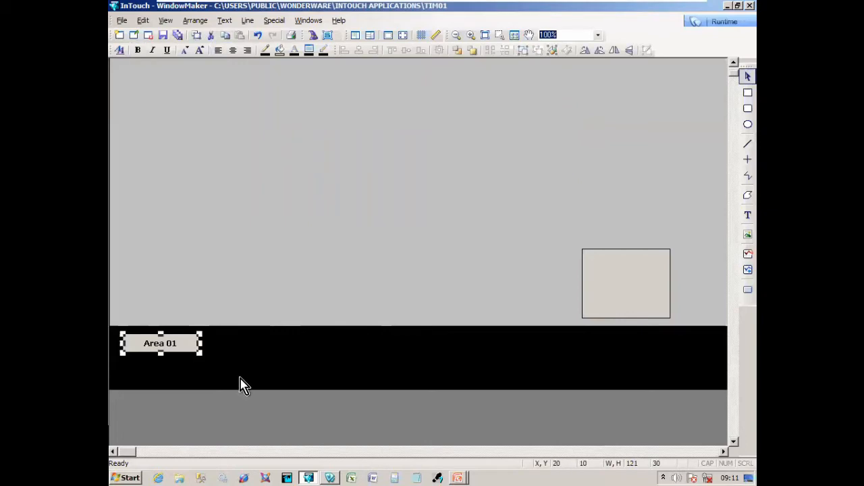
key(ctrl+d)
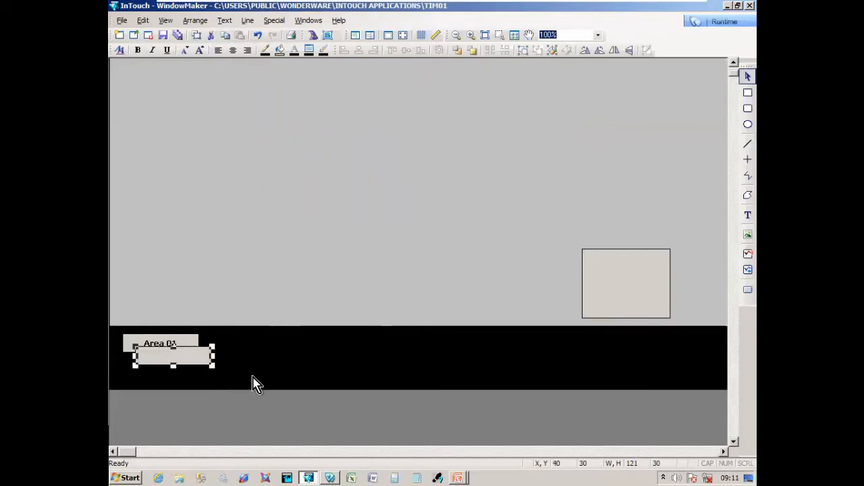
key(Delete)
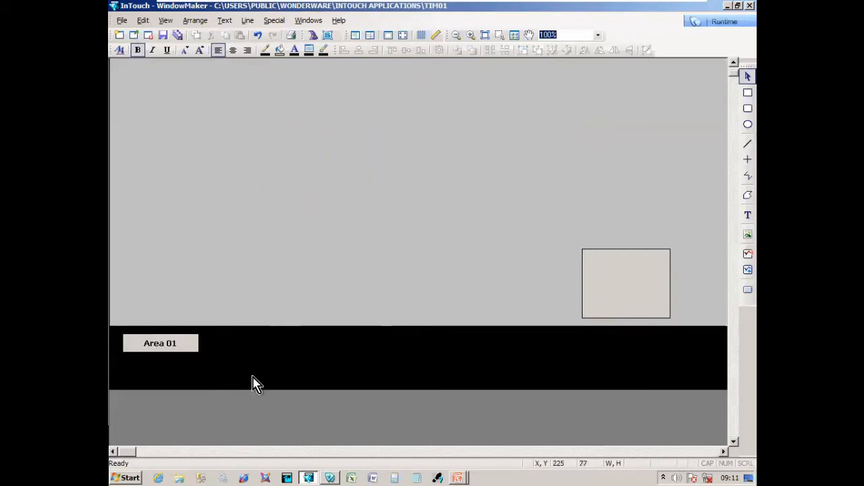
- Duplicate the whole Area 01 button, nudge the copy beside it, and open Substitute Strings
drag(112, 329, 207, 359)
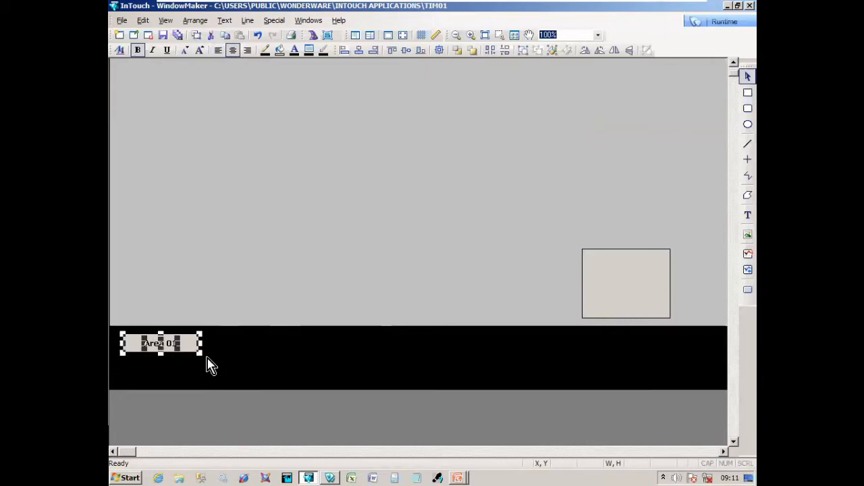
key(ctrl+d)
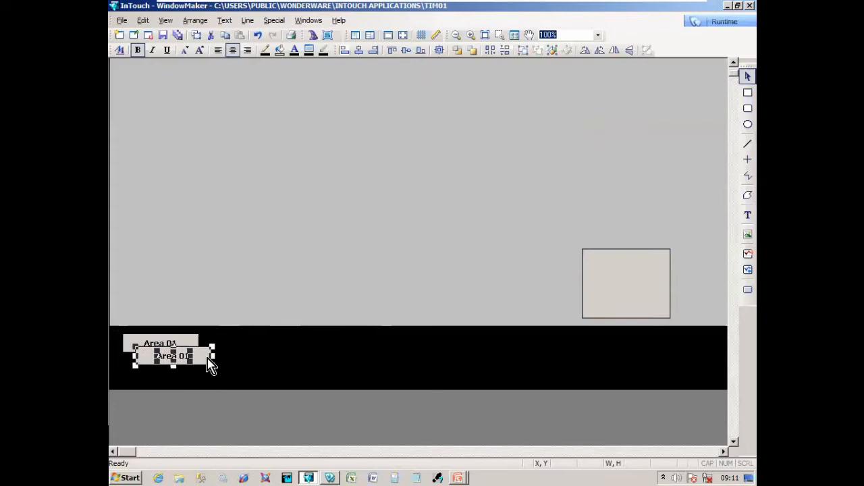
key(Right)
key(Right)
key(Right)
key(Right)
key(Right)
key(Right)
key(Right)
key(Right)
key(Right)
key(Right)
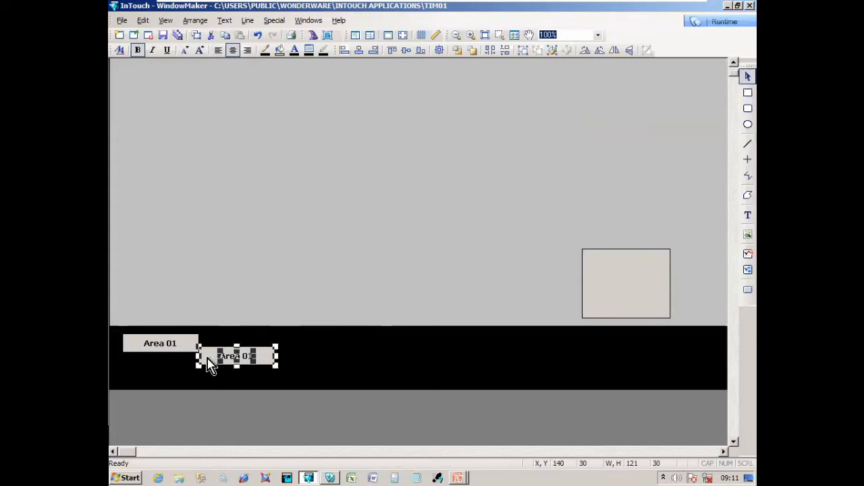
key(Right)
key(Up)
key(Up)
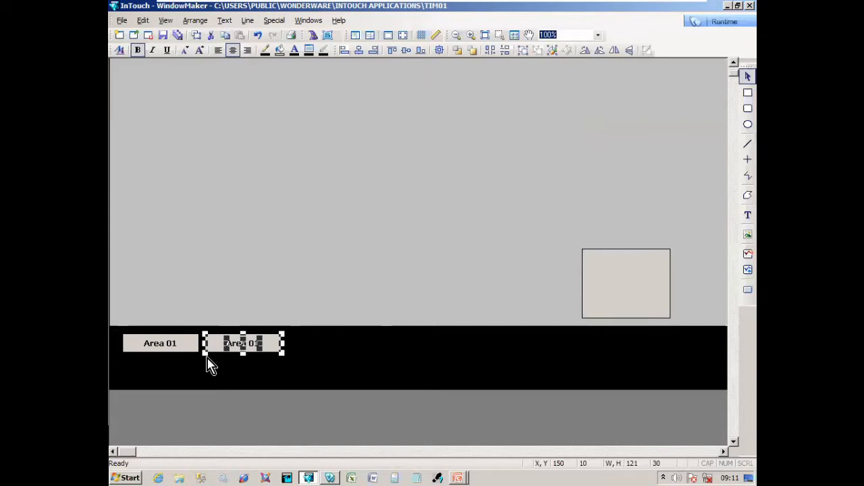
key(ctrl+l)
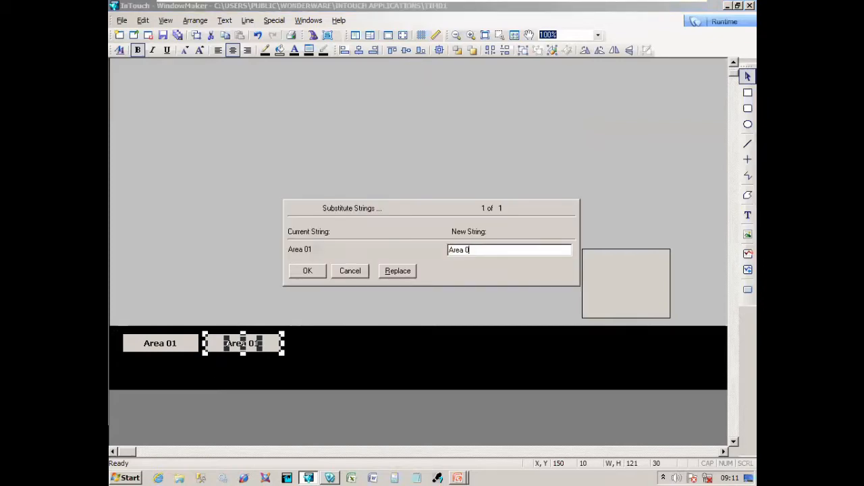
- Relabel the copy to Area 02 and replace 1 with 2 in its tag names
text(2)
key(Return)
key(ctrl+e)
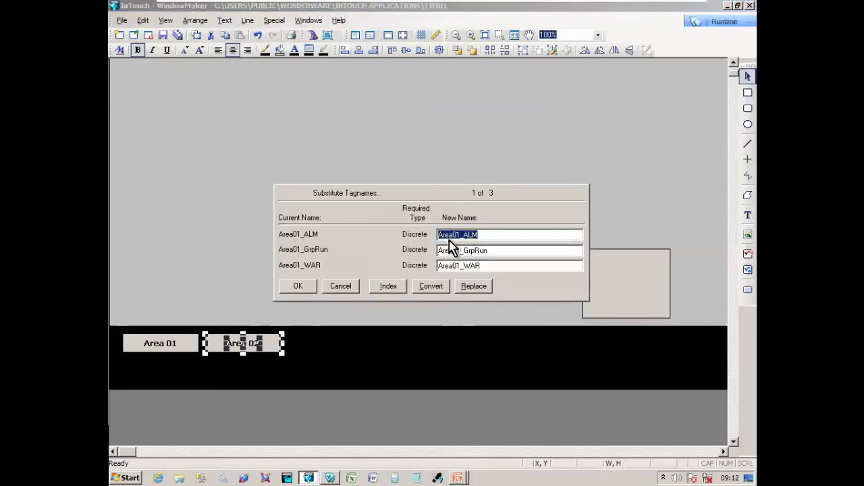
click(473, 286)
text(1)
key(Tab)
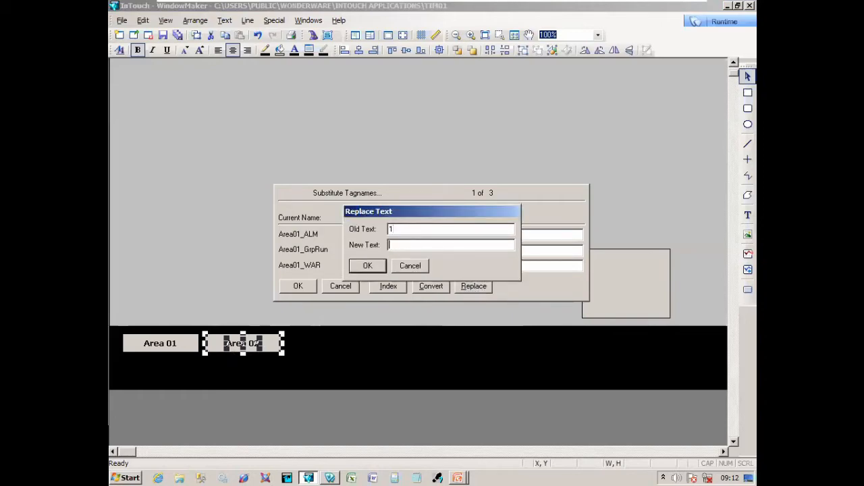
text(2)
click(369, 265)
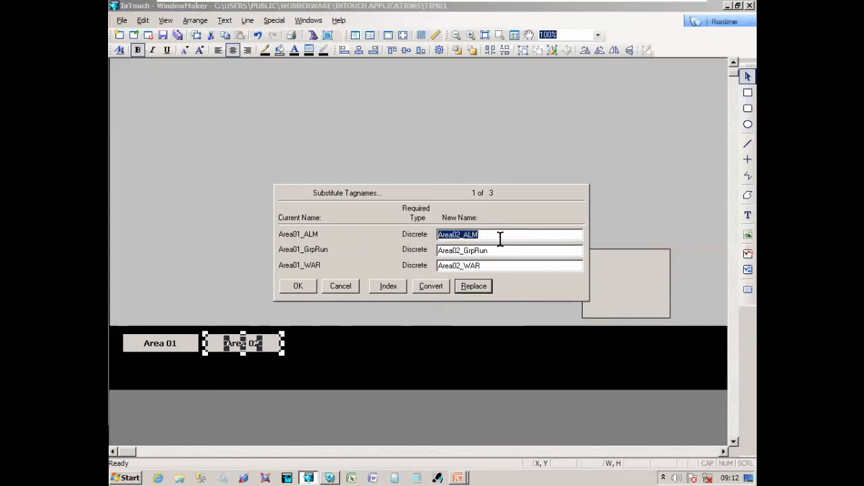
- Apply the Area01-to-Area02 tagname replacement and accept the new Area02 tags
click(473, 286)
text(Area01)
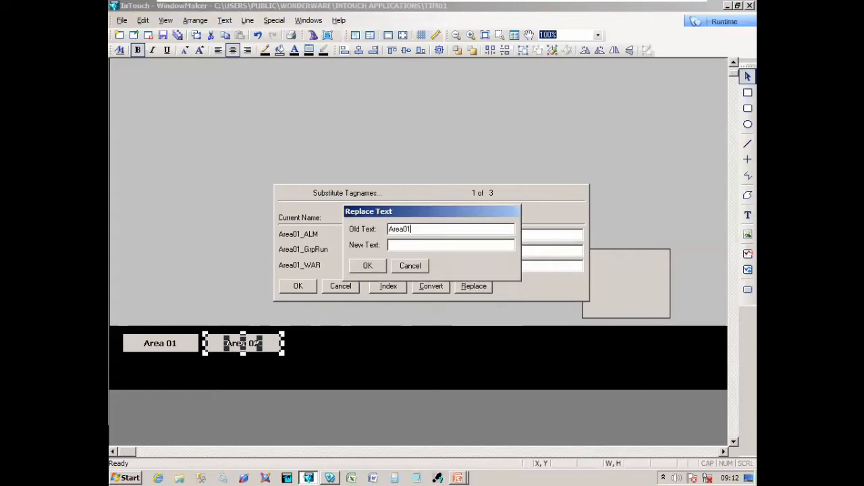
key(Tab)
click(367, 265)
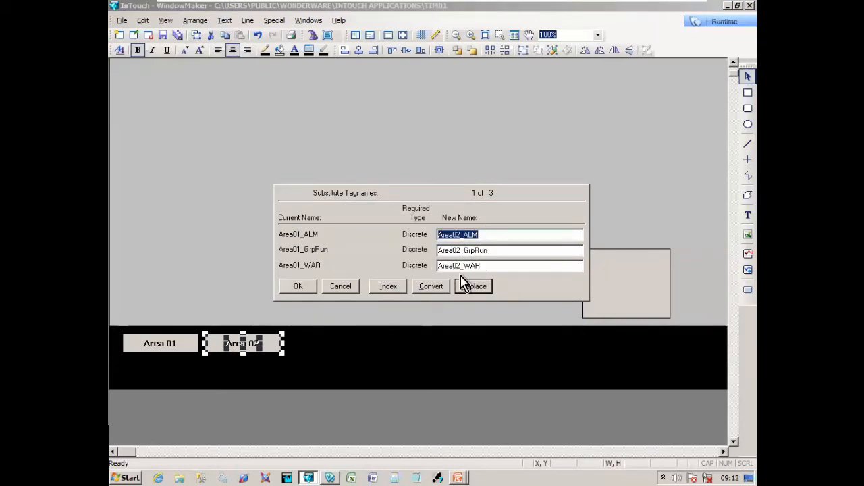
click(311, 292)
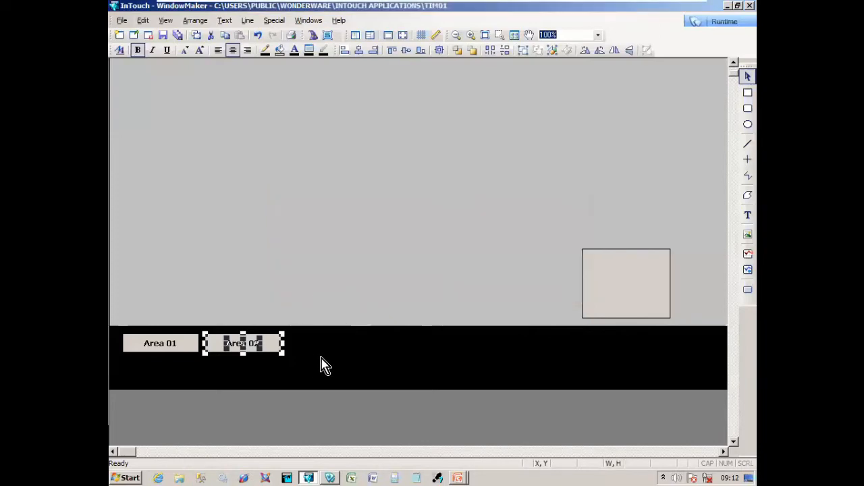
click(322, 365)
- Give the Area 02 button a Show Window touch link opening Area 02 instead of Area 01
double_click(271, 357)
click(315, 301)
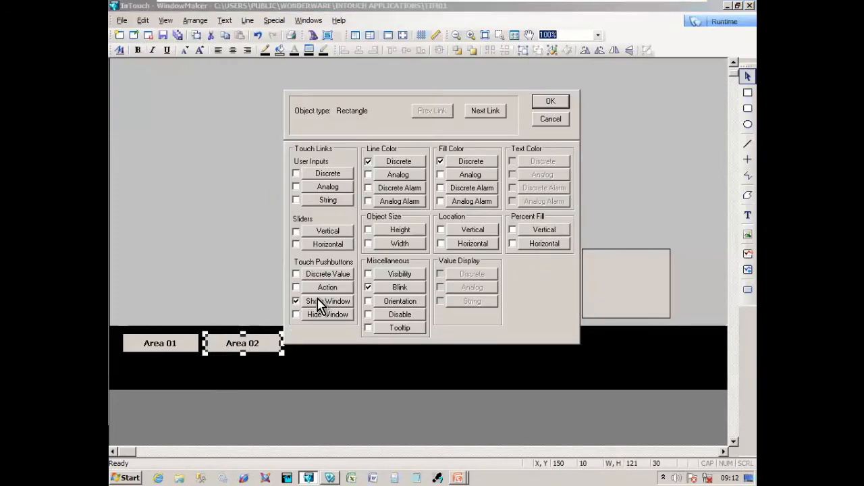
click(321, 107)
click(320, 100)
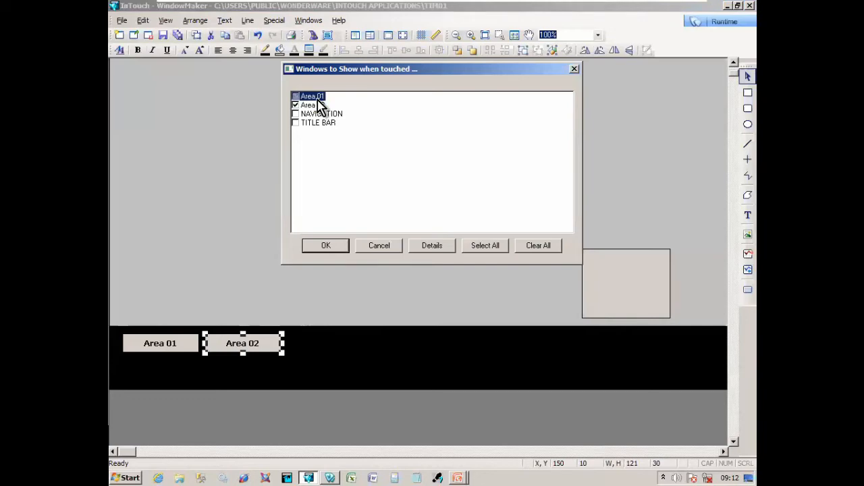
click(326, 245)
click(549, 102)
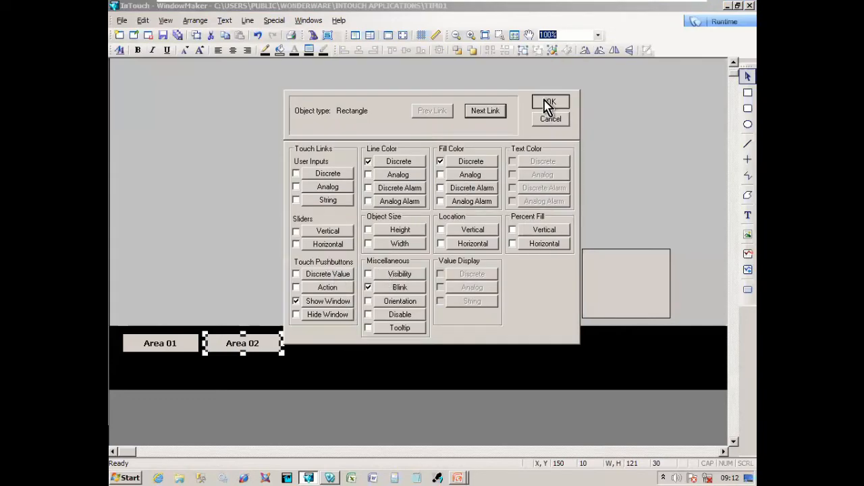
click(305, 365)
drag(241, 363, 293, 370)
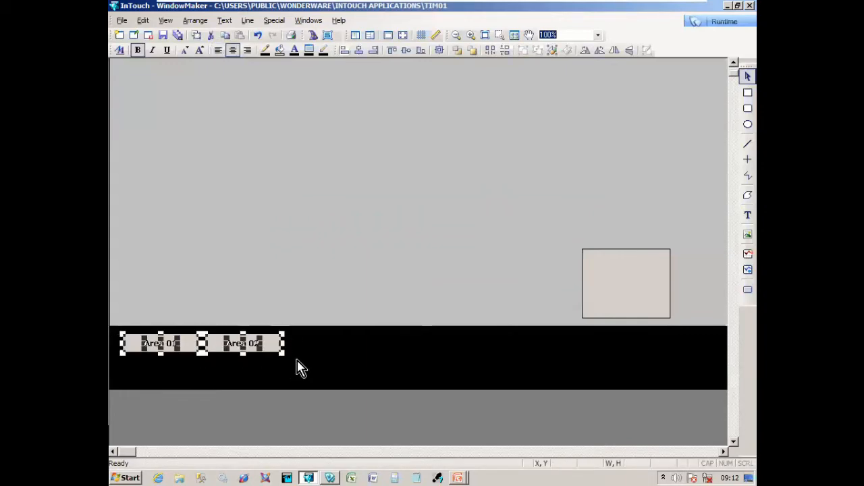
- Save the changed NAVIGATION window
click(301, 367)
key(ctrl+s)
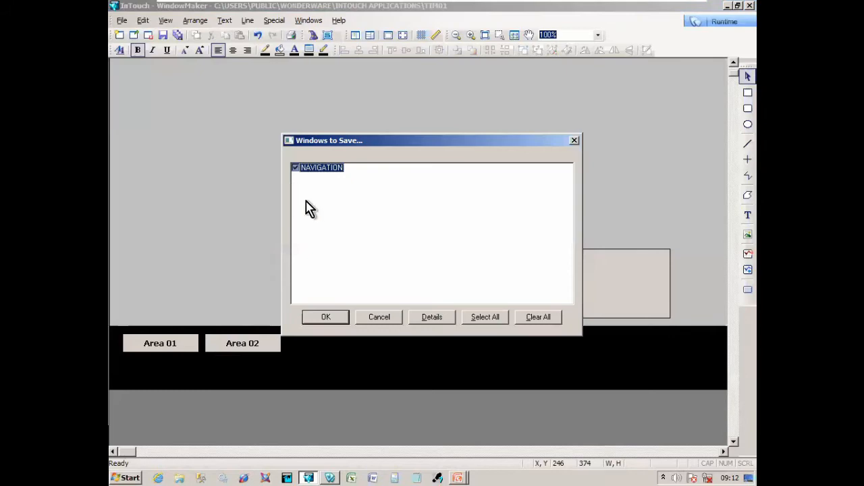
click(324, 317)
- Test the Area 01 and Area 02 buttons in WindowViewer, then return to WindowMaker
key(alt+Tab)
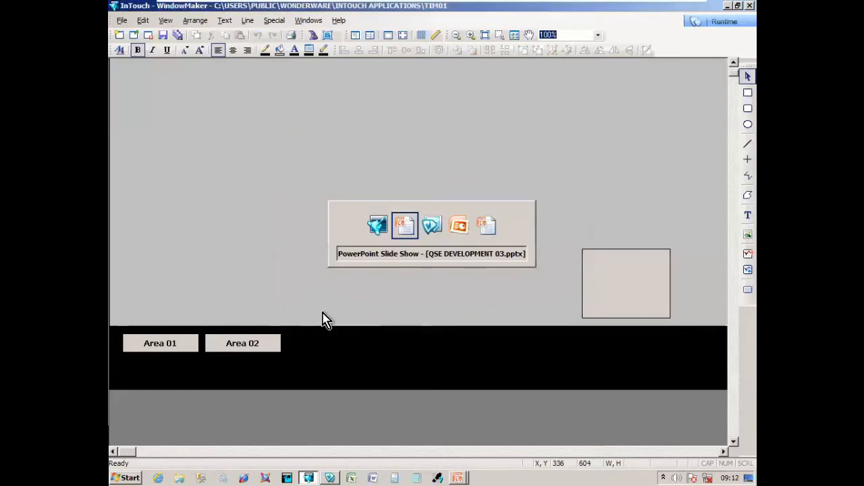
key(alt+Tab)
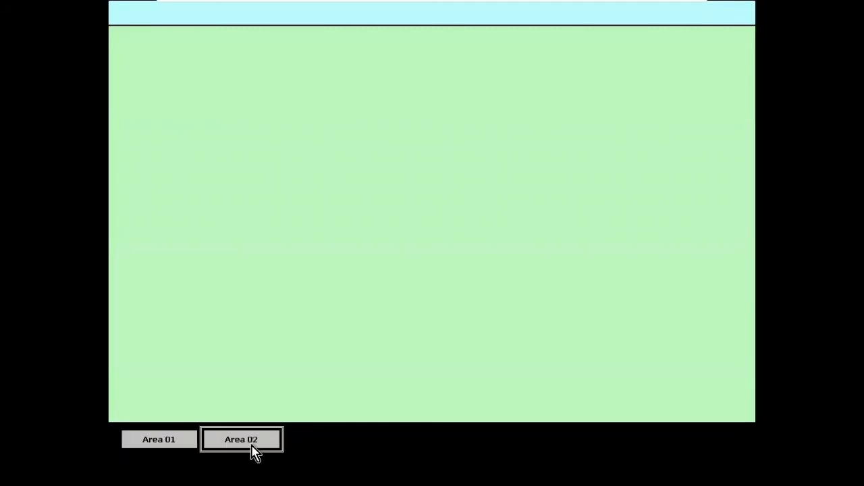
click(193, 448)
click(222, 448)
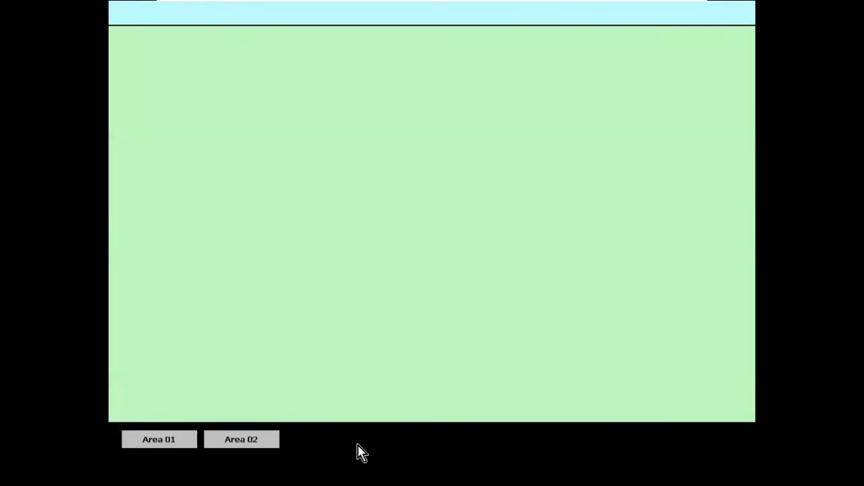
key(alt+Tab)
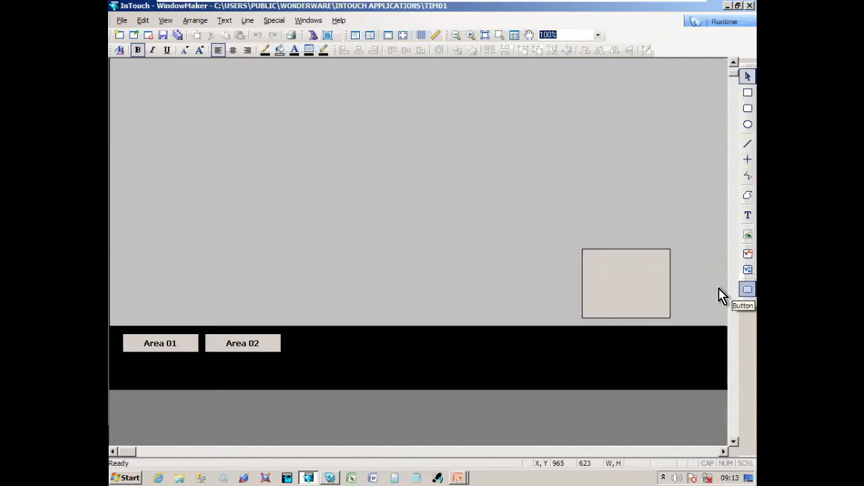
- Draw a new button right of Area 02 and label it 01WAR
click(747, 289)
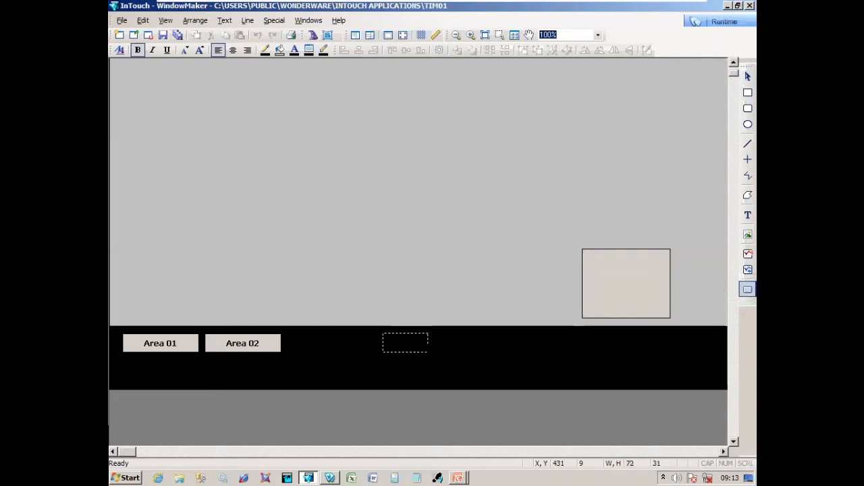
drag(427, 353, 428, 353)
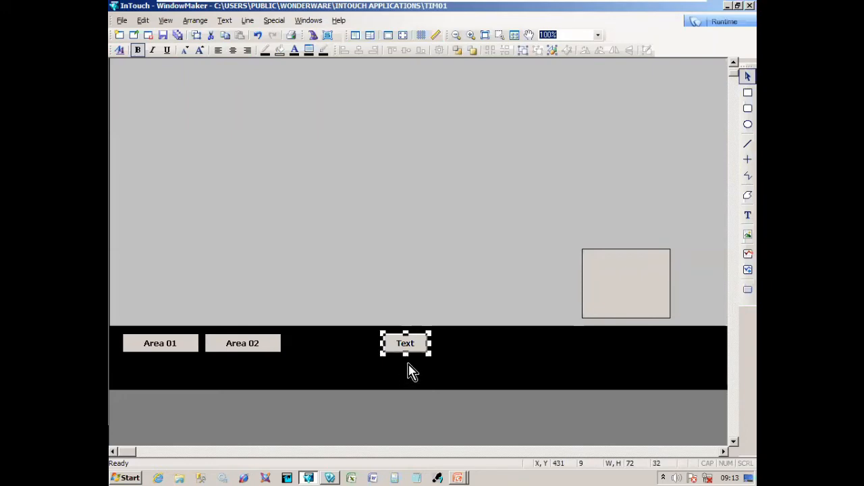
key(ctrl+l)
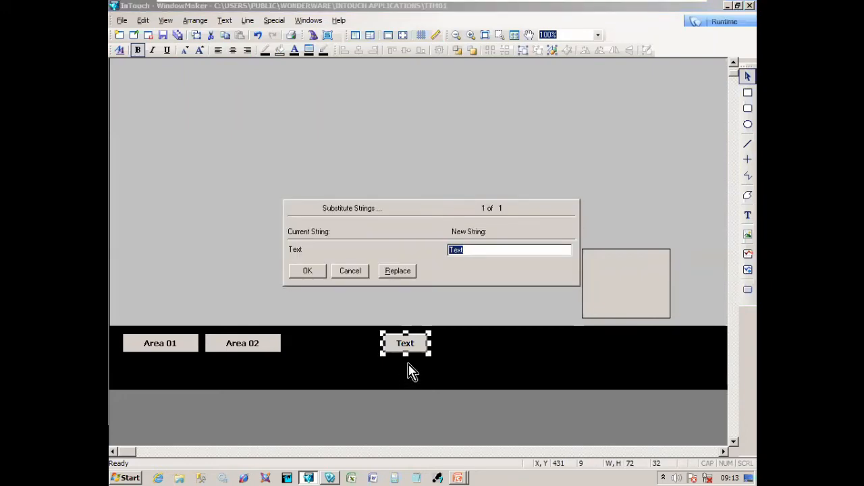
text(01WAR)
key(Return)
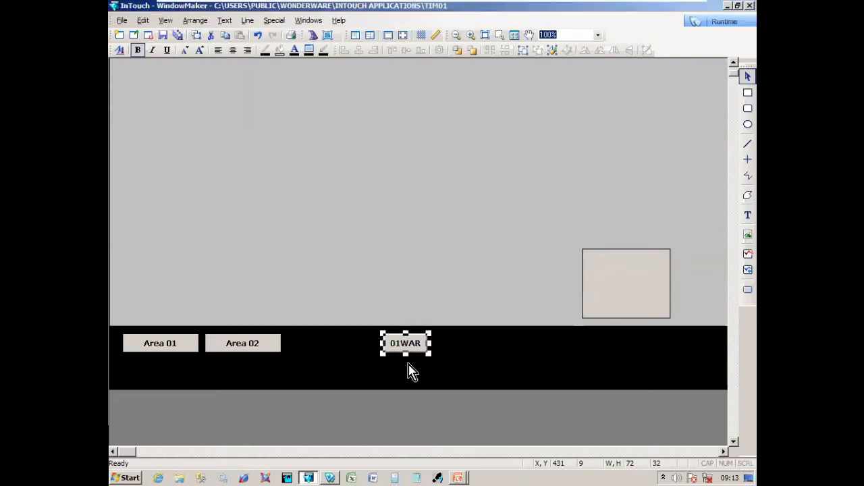
- Add a Discrete Value pushbutton link toggling the Area01_WAR tag
key(ctrl+a)
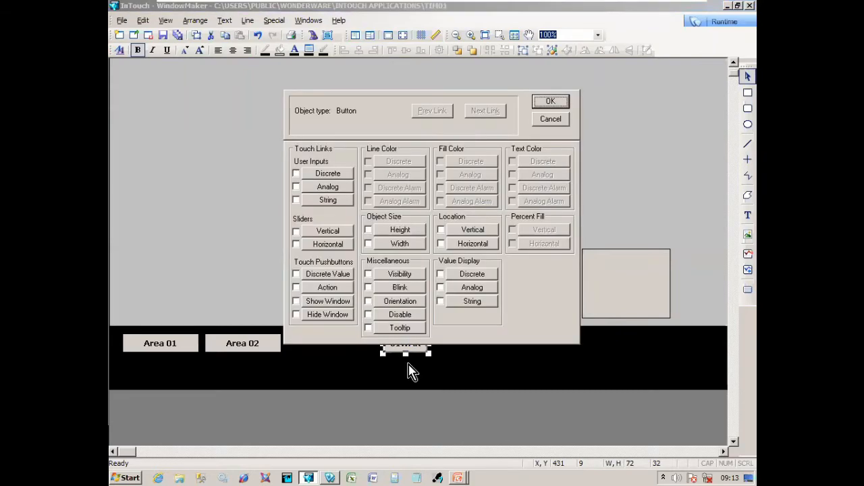
click(347, 281)
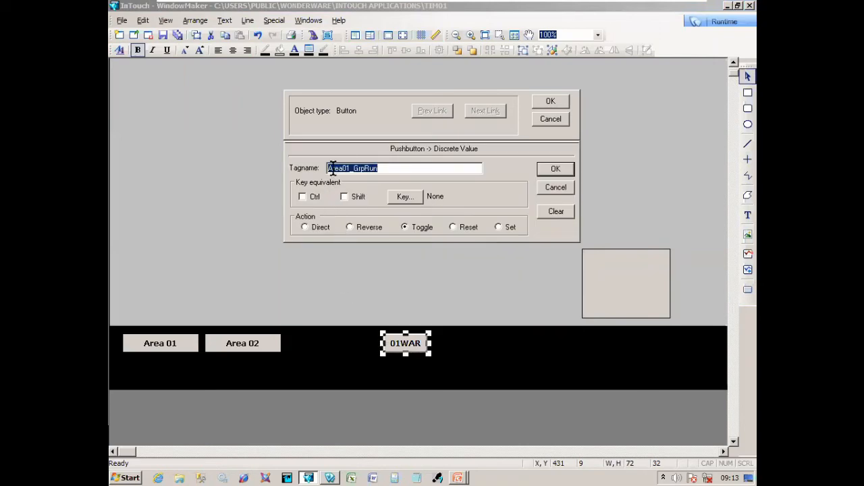
drag(352, 168, 377, 168)
text(WA)
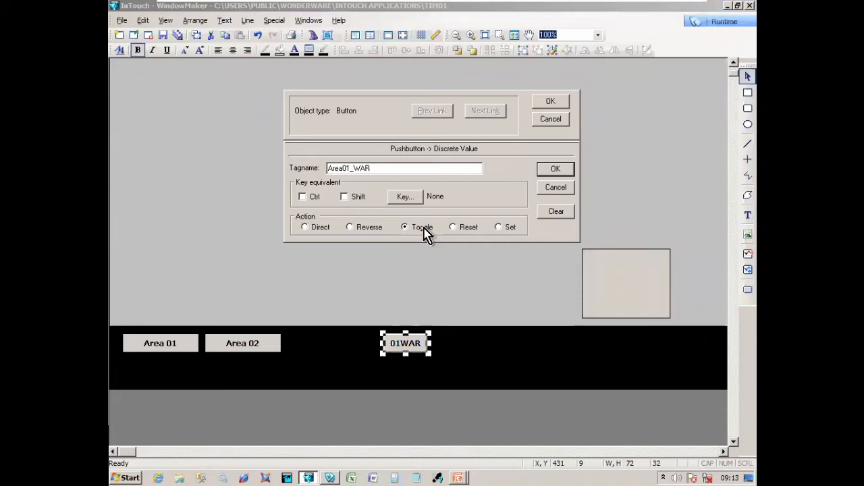
click(555, 170)
click(551, 103)
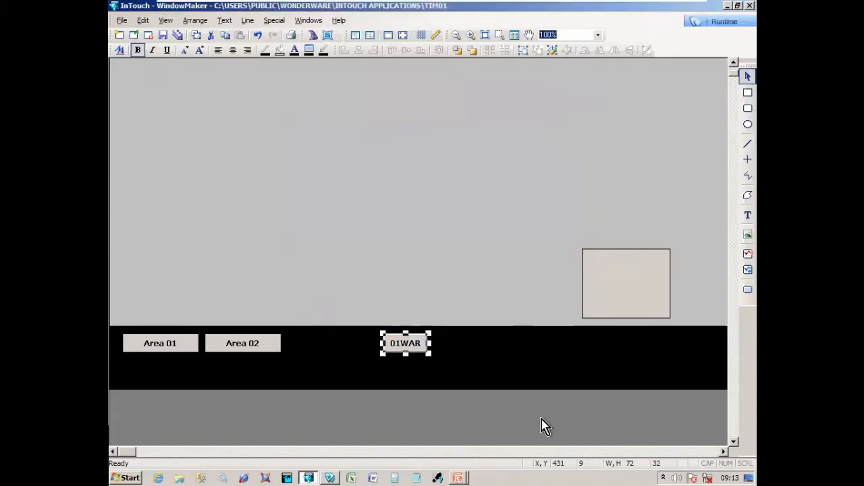
- Duplicate 01WAR beside the original and relabel the copy 01ALM
key(ctrl+d)
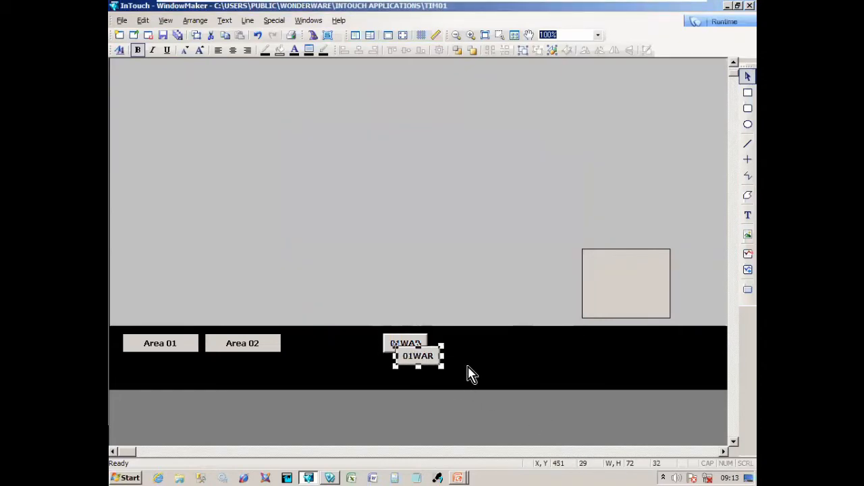
key(Up)
key(Up)
key(Right)
key(Right)
key(Right)
key(Right)
key(Right)
key(Right)
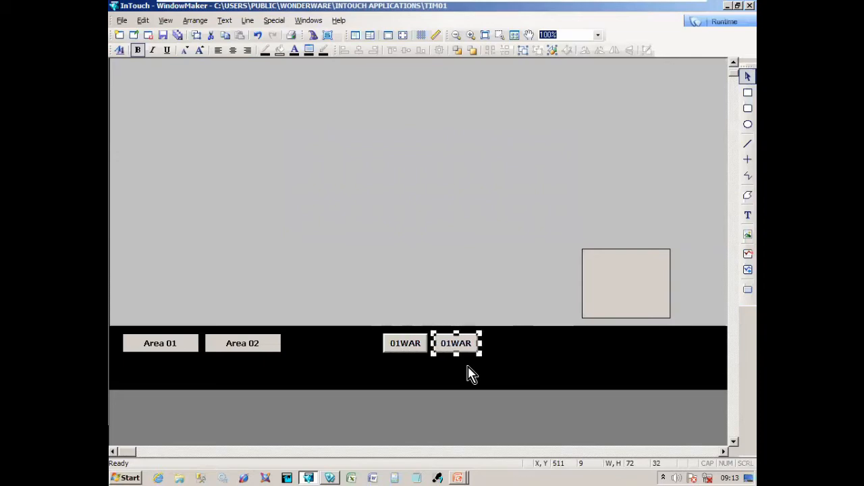
key(ctrl+l)
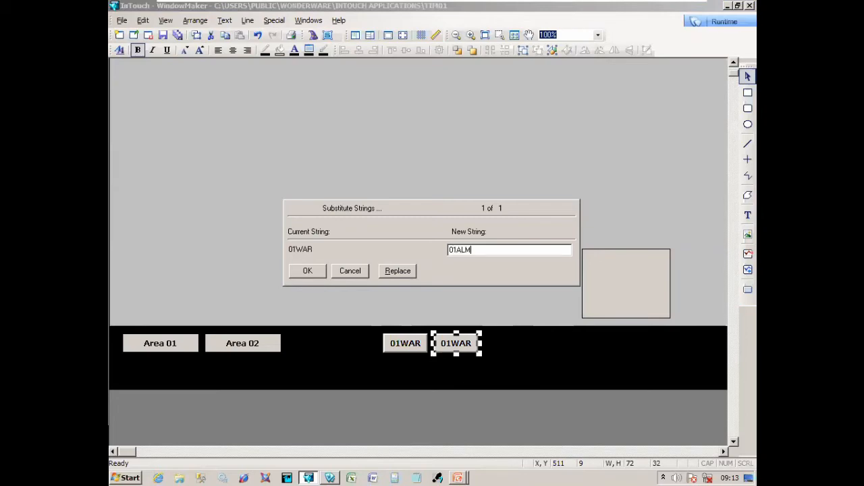
key(Return)
- Change the copy's tag to Area01_ALM, then duplicate the 01ALM button again
key(ctrl+e)
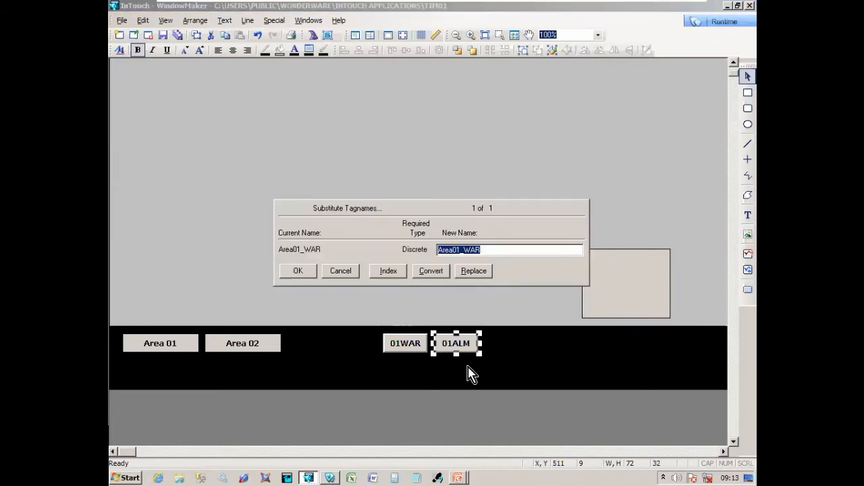
drag(471, 250, 496, 251)
key(Return)
key(ctrl+e)
click(300, 273)
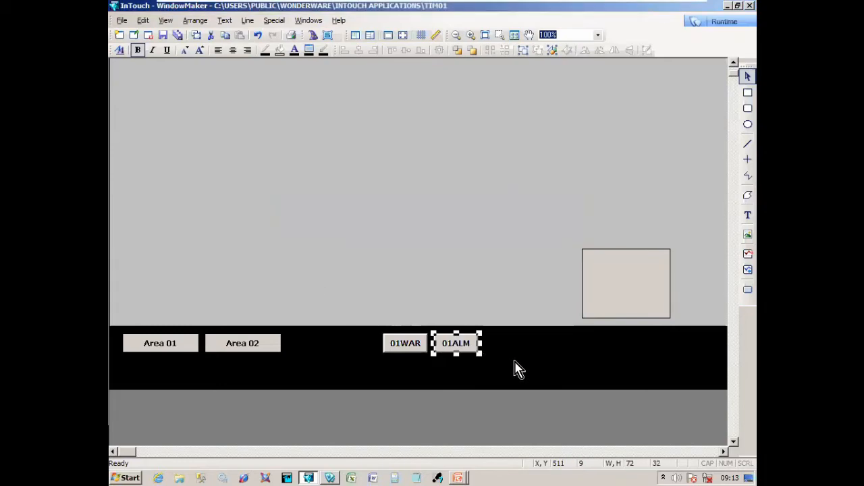
key(ctrl+d)
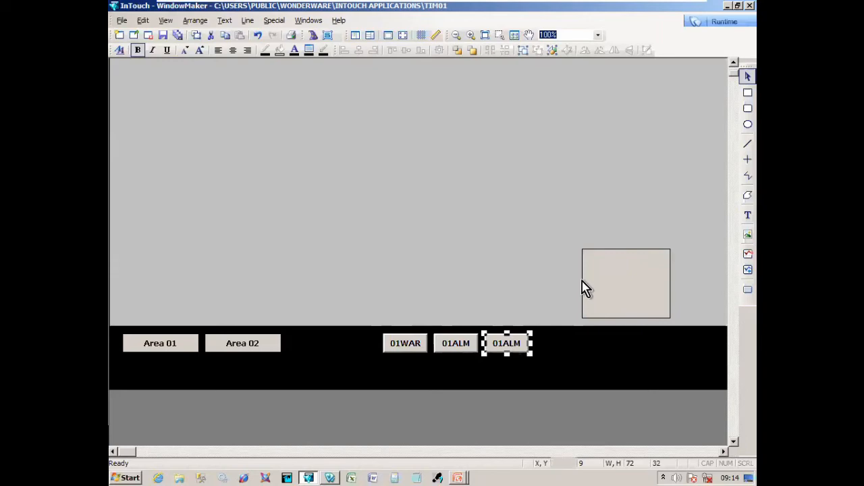
- Move the grey rectangle copy down and enlarge the Area 01 window height
click(615, 291)
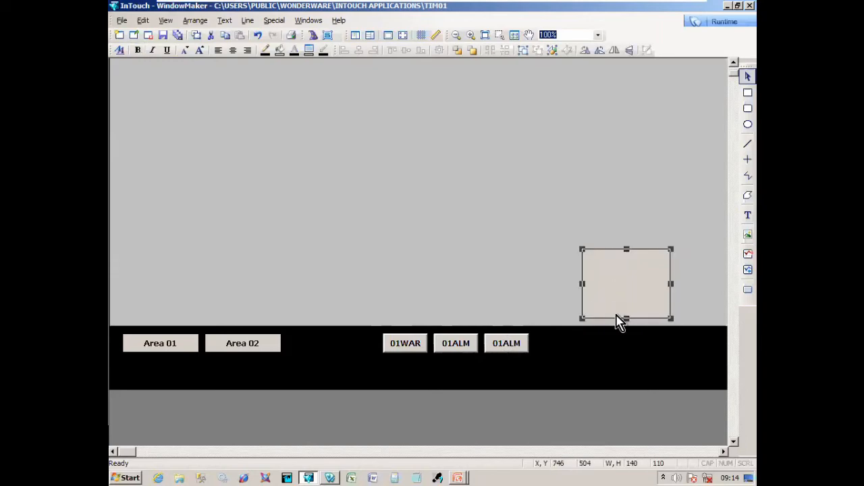
drag(615, 315, 661, 306)
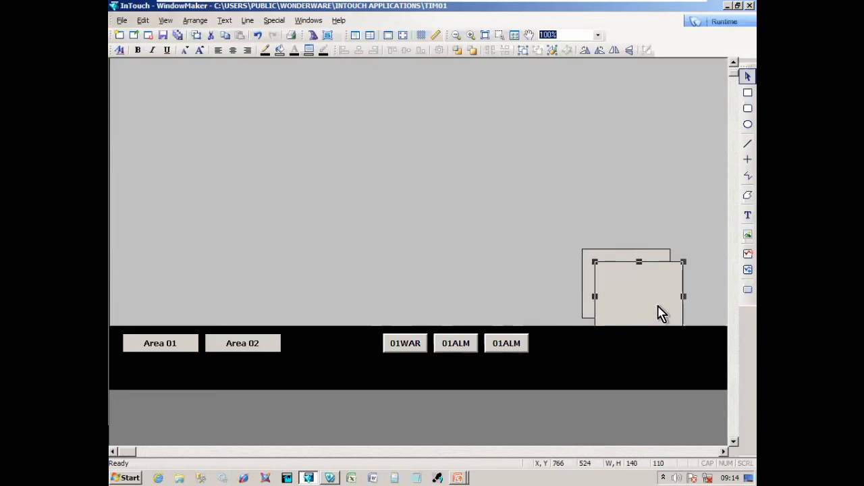
key(Down)
key(Down)
key(Down)
key(Down)
key(Down)
key(Down)
key(Down)
key(Down)
key(Down)
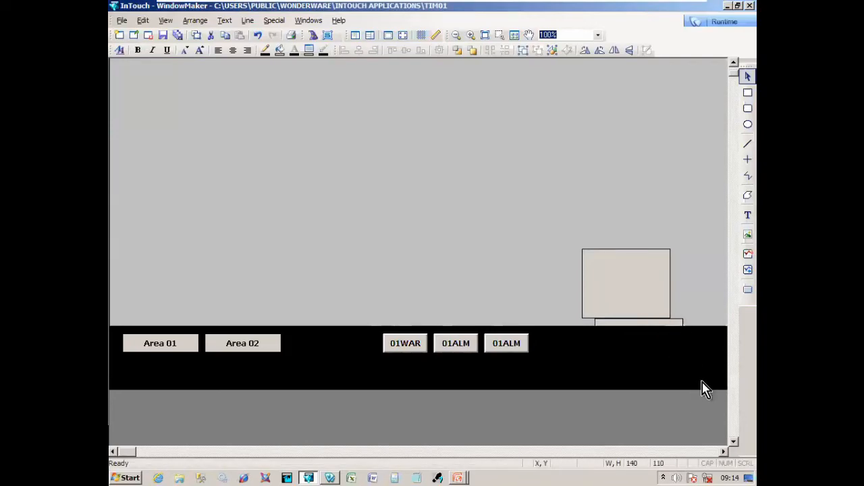
click(613, 168)
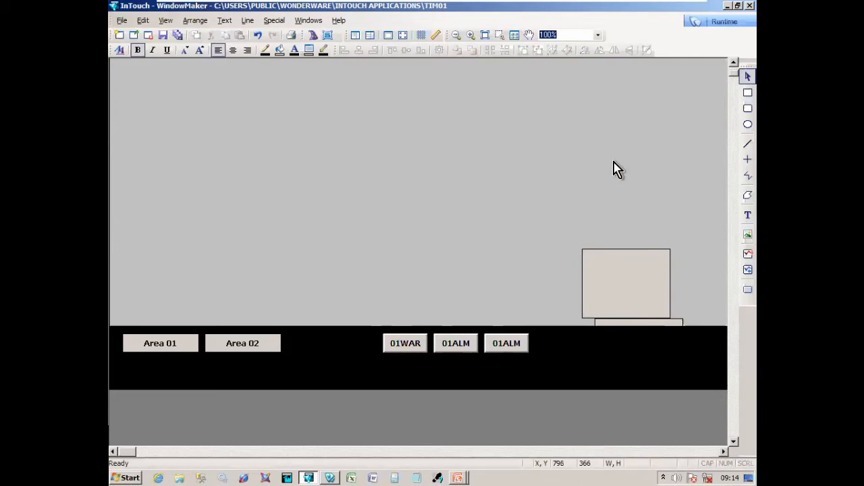
double_click(613, 169)
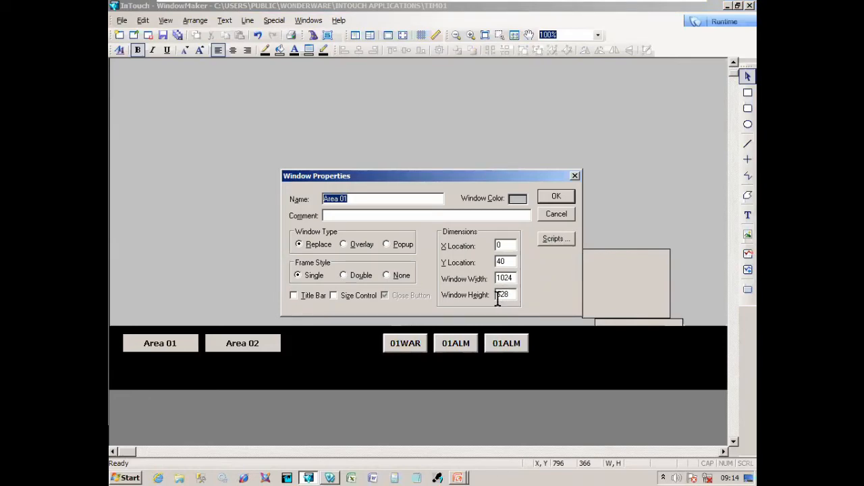
text(1)
click(554, 198)
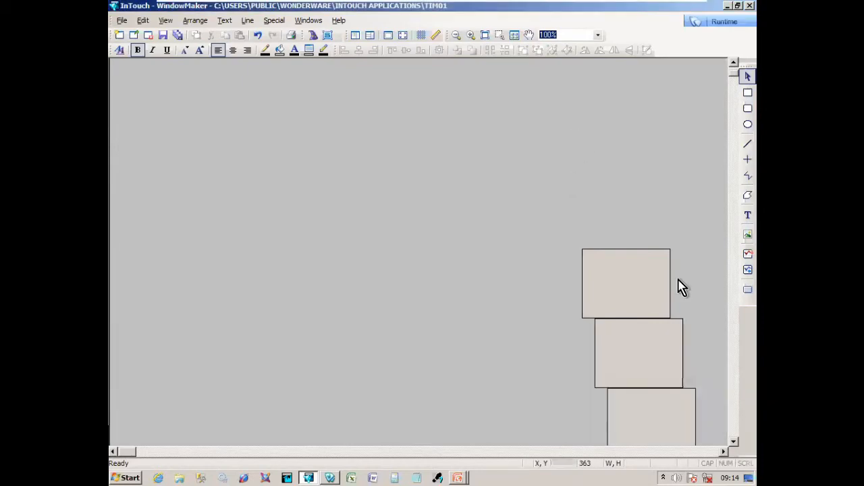
scroll(720, 450, down, 3)
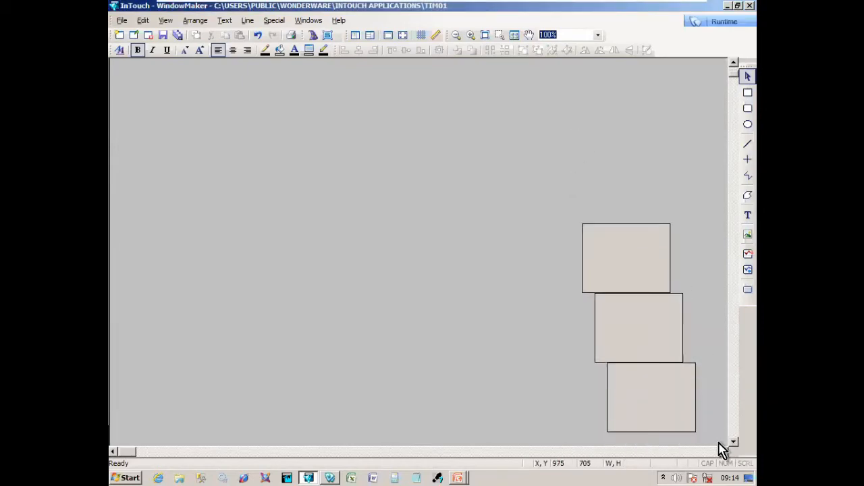
- Delete the two extra rectangle copies, restore window height 628, and save
click(641, 335)
key(Delete)
click(660, 386)
key(Delete)
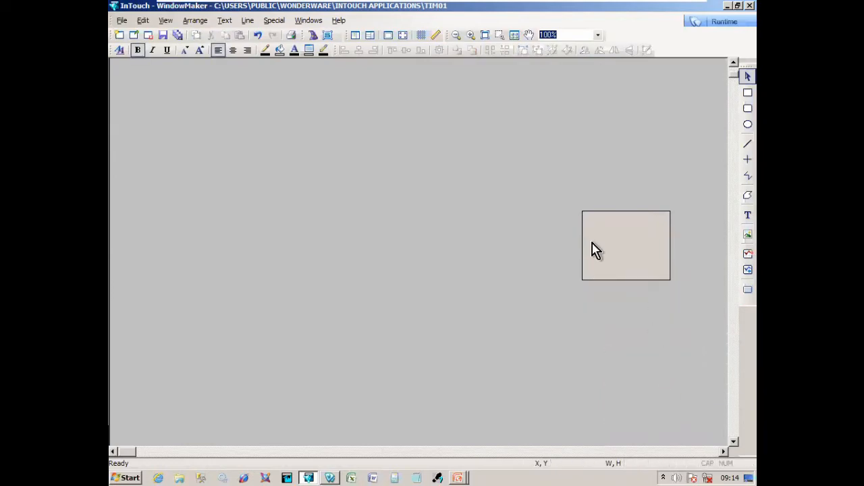
double_click(533, 194)
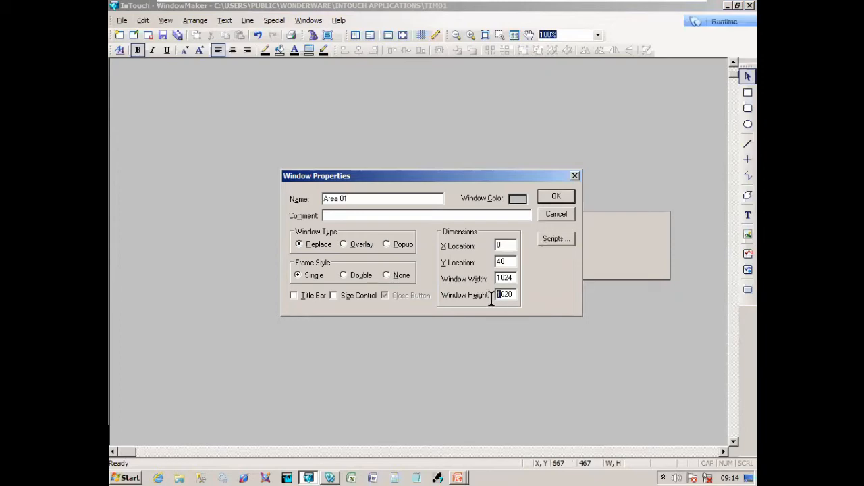
click(559, 197)
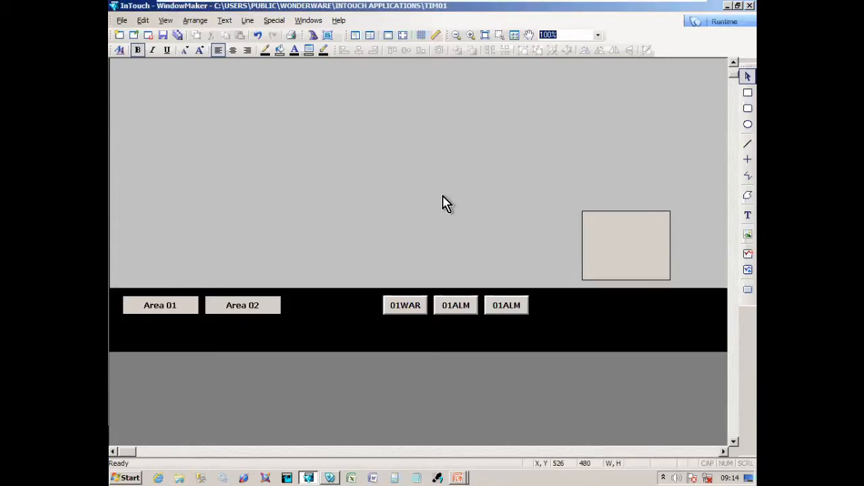
key(ctrl+s)
- Confirm saving Area 01 and NAVIGATION, then nudge the three toggle buttons up
click(341, 320)
drag(376, 293, 532, 323)
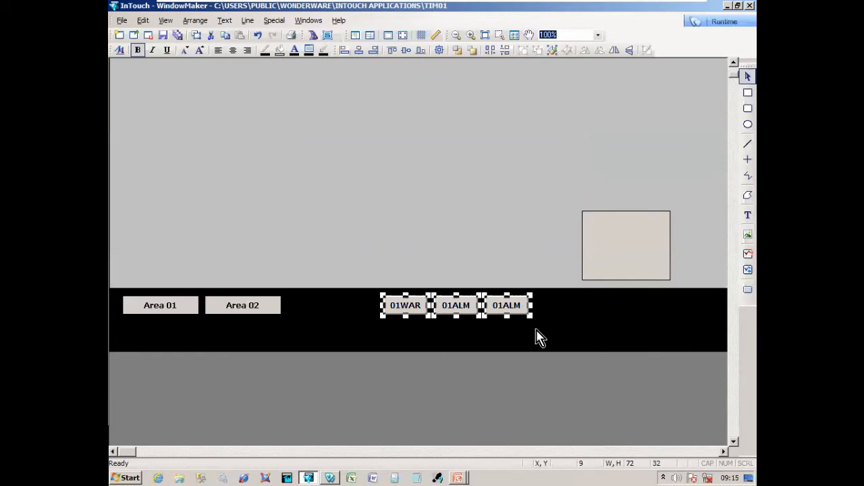
key(Up)
key(Up)
key(Up)
key(Up)
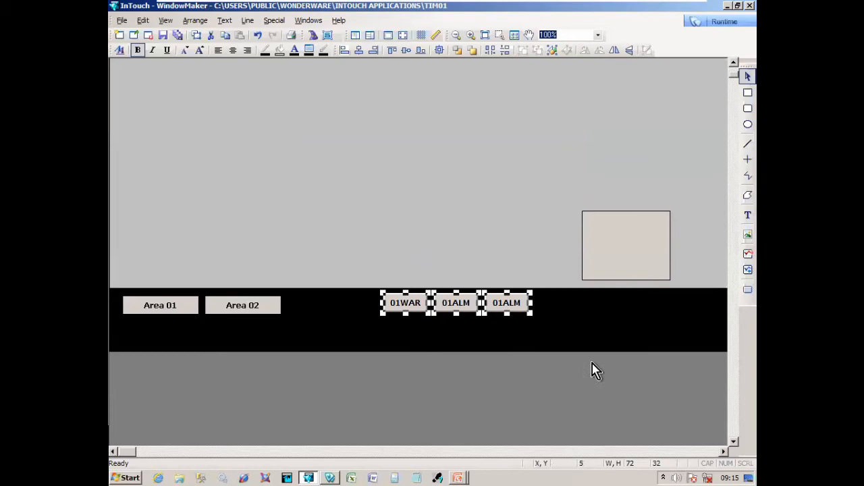
- Duplicate the three buttons into a row below, then delete that copied row
key(ctrl+d)
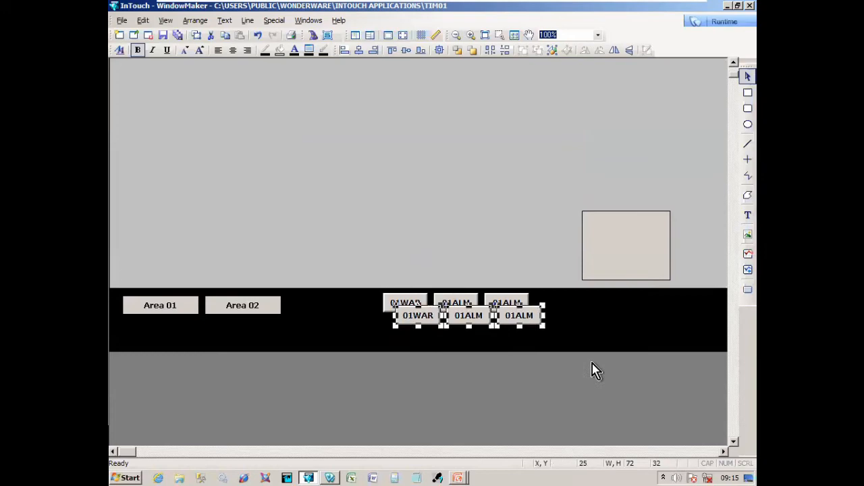
key(Left)
key(Left)
key(Left)
key(Left)
key(Left)
key(Left)
key(Left)
key(Left)
key(Left)
key(Left)
key(Left)
key(Left)
key(Left)
key(Left)
key(Left)
key(Left)
key(Left)
key(Left)
key(Left)
key(Down)
key(Down)
key(Down)
key(Down)
key(Down)
key(Down)
key(Down)
key(Down)
key(Down)
key(Down)
key(Down)
key(Down)
key(Down)
key(Down)
key(Down)
key(Down)
key(Down)
key(Down)
key(Down)
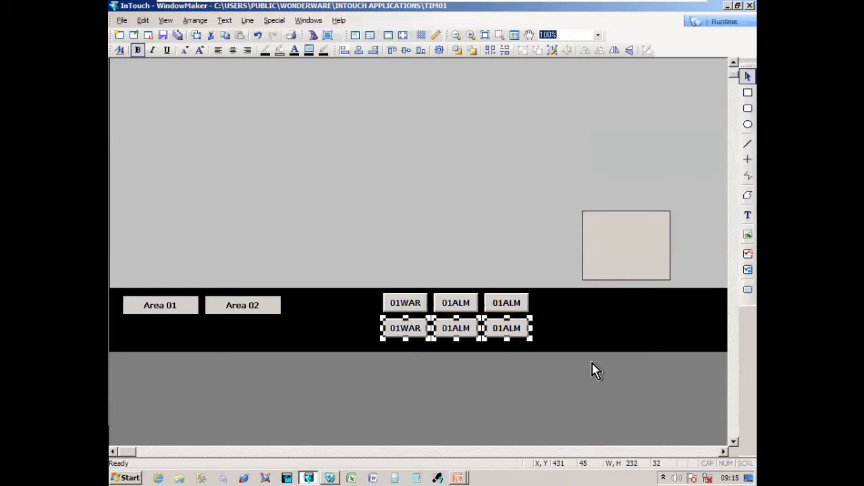
key(ctrl+l)
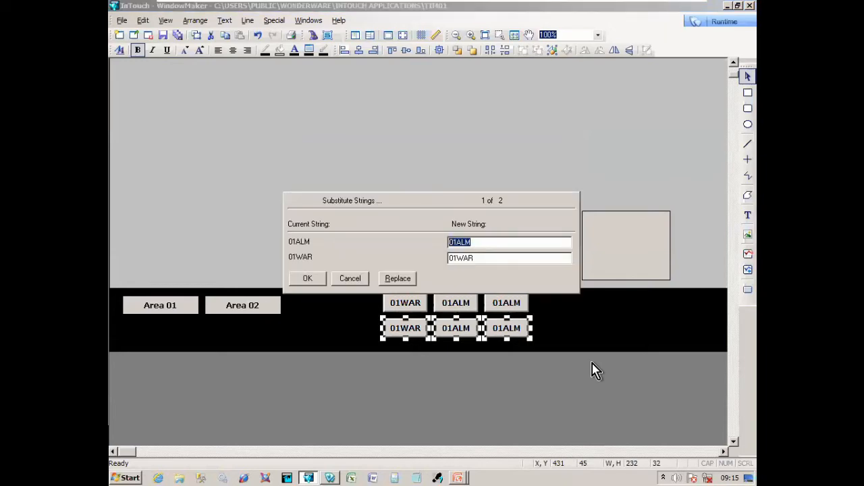
key(Return)
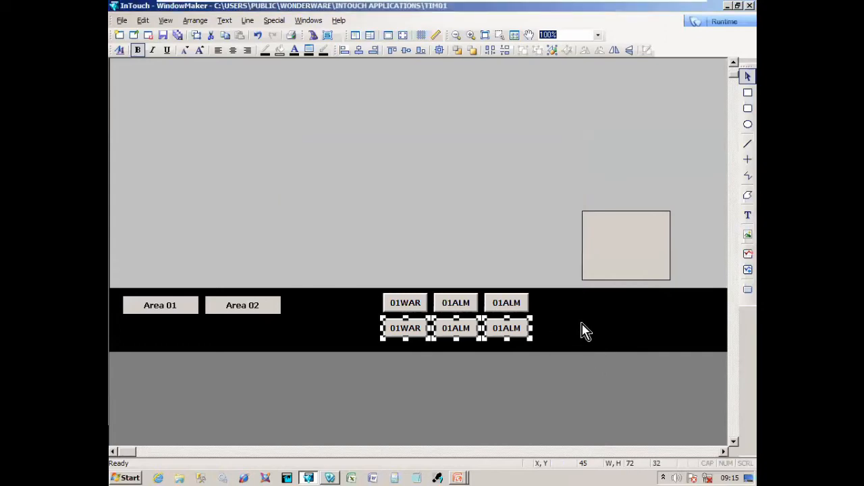
click(372, 328)
drag(364, 311, 549, 356)
key(Delete)
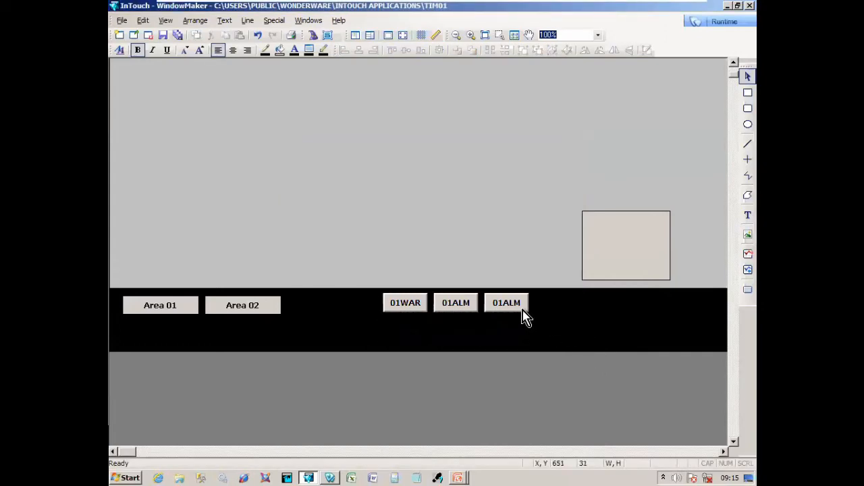
- Change the third button's tag from Area01_ALM to Area01_GrpRun
click(526, 316)
key(ctrl+e)
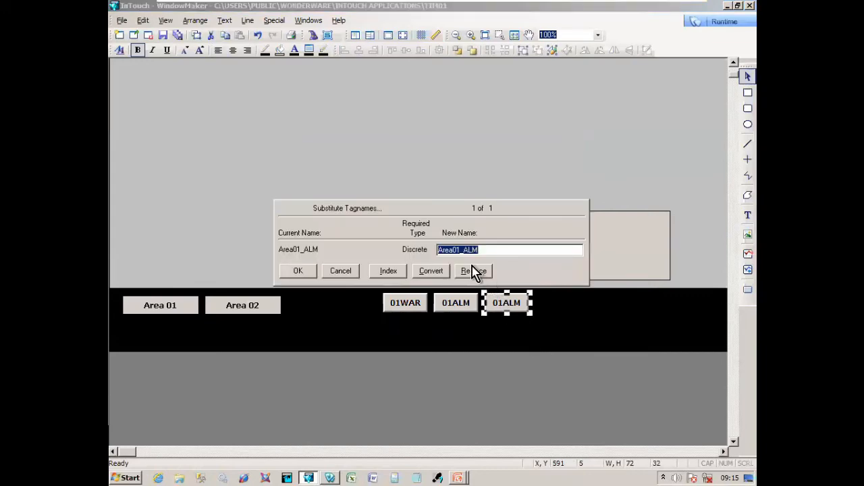
drag(463, 249, 493, 250)
text(GrpRun)
key(Return)
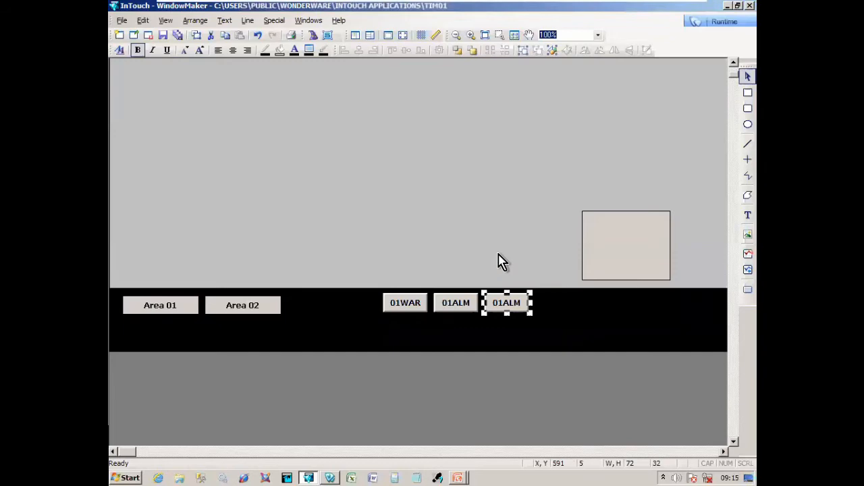
- Relabel the third button 01GrpRun and select the 01WAR, 01ALM and 01GrpRun buttons
key(ctrl+l)
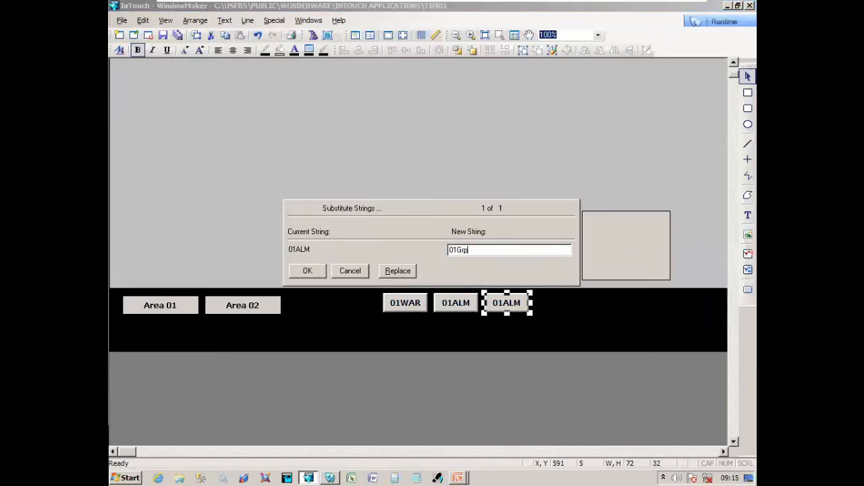
text(01GrpRun)
key(Return)
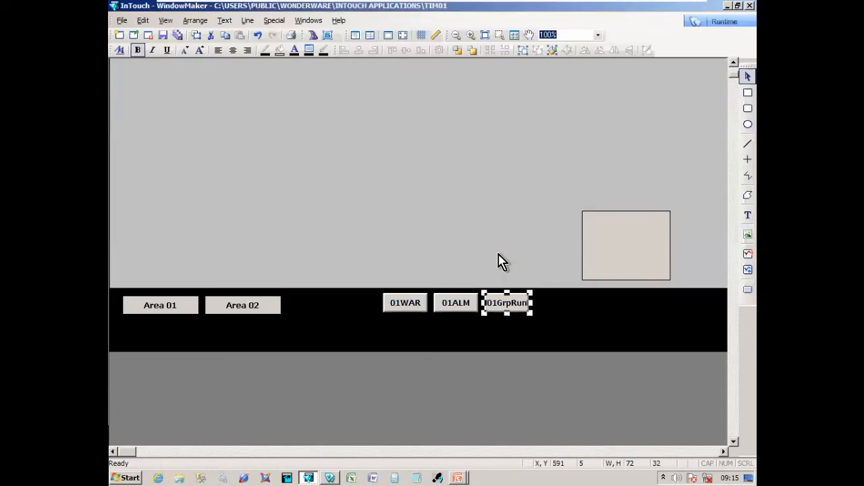
click(553, 317)
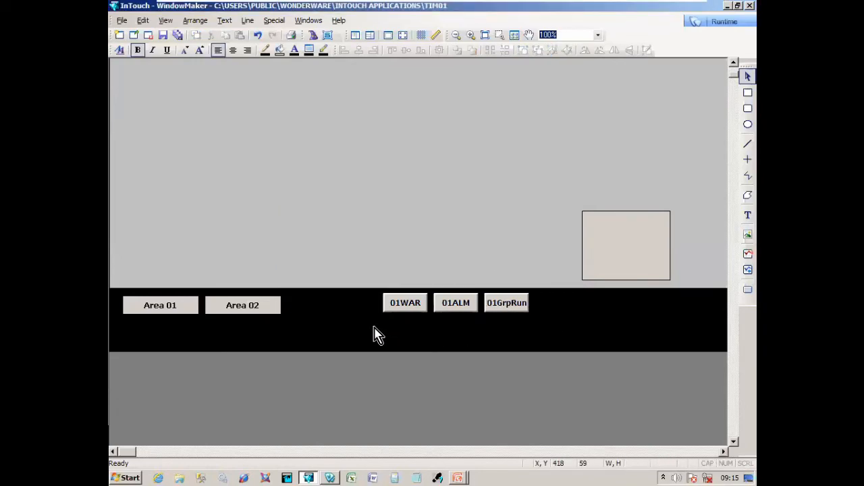
drag(374, 326, 543, 280)
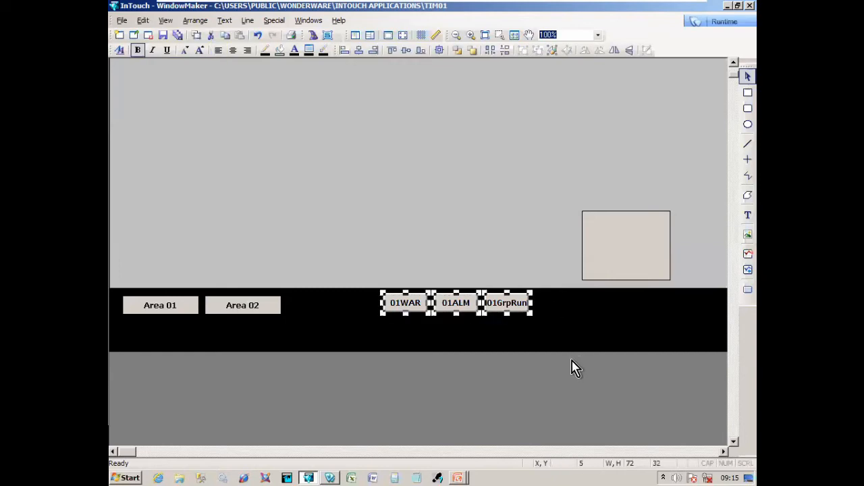
- Duplicate the three buttons into a second row and relabel them 02WAR, 02ALM, 02GrpRun
key(ctrl+d)
key(shift+Left)
key(shift+Left)
key(shift+Down)
key(shift+Down)
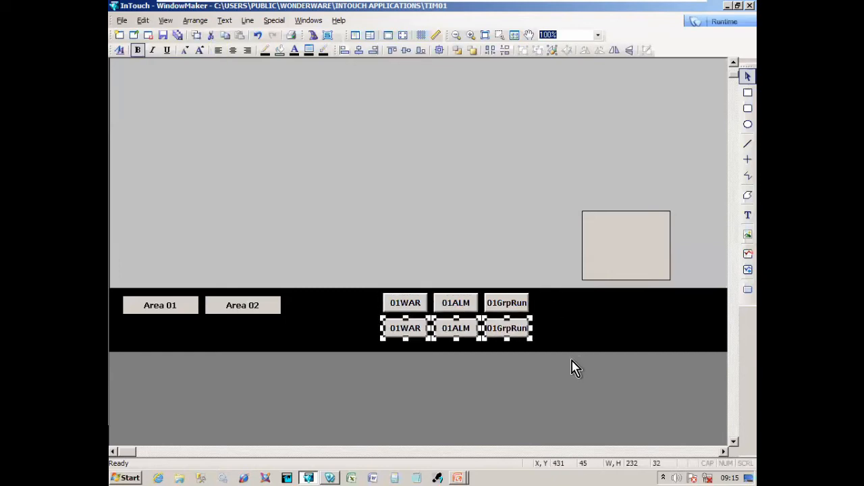
key(ctrl+l)
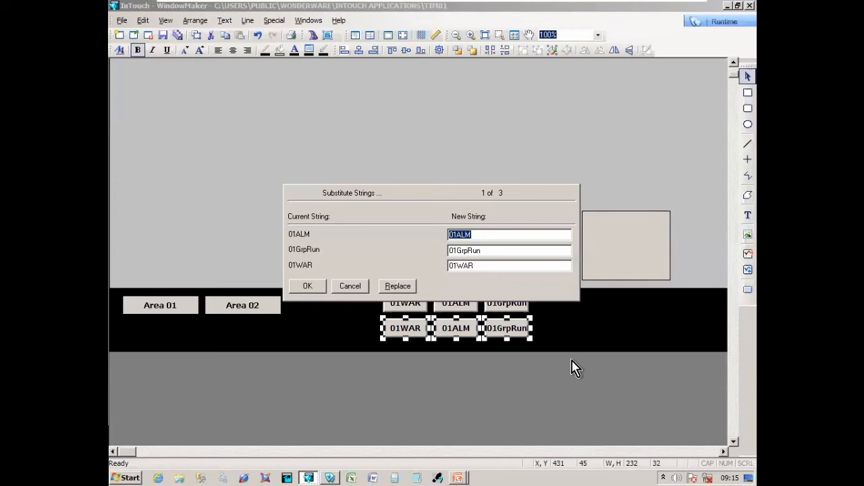
click(406, 289)
text(2)
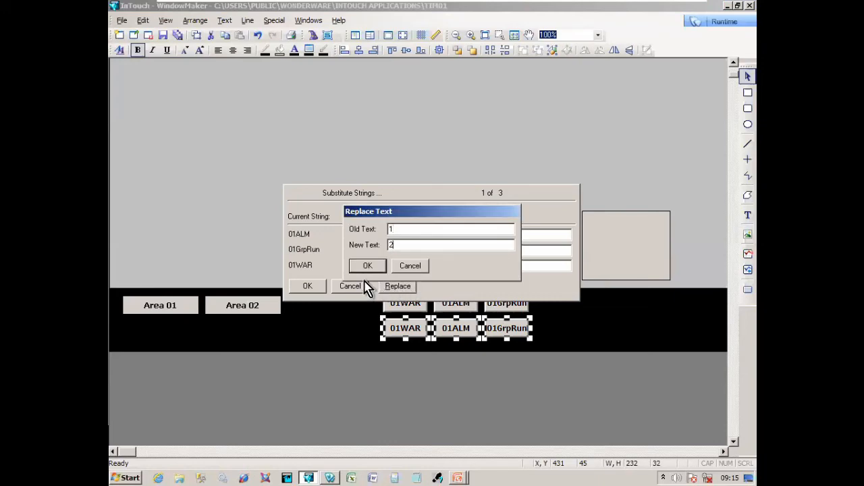
click(367, 265)
click(307, 286)
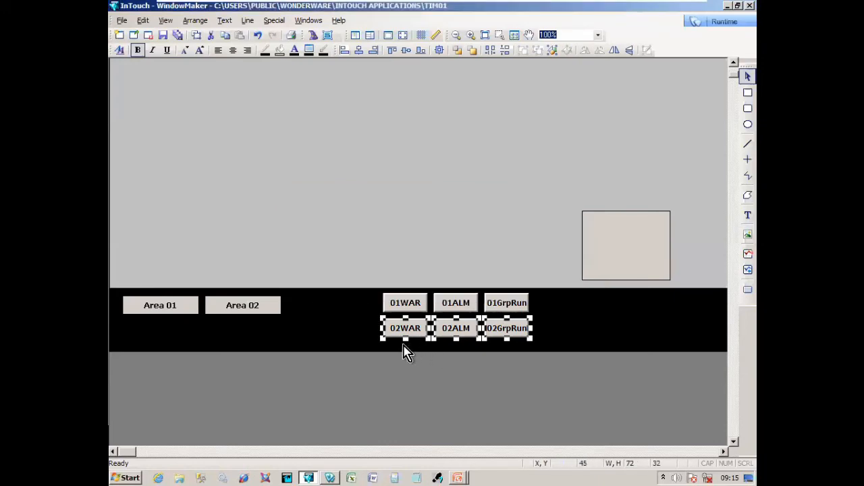
- Replace 1 with 2 in the second row's tagnames to use Area02 tags
key(ctrl+e)
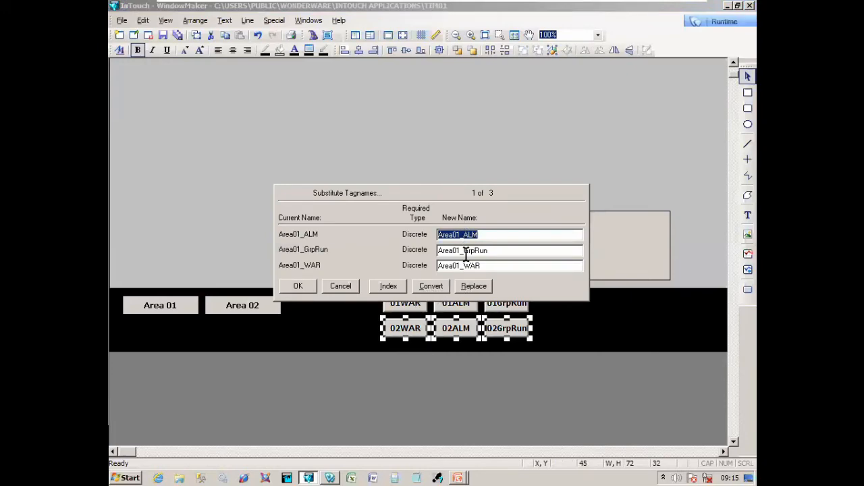
click(477, 287)
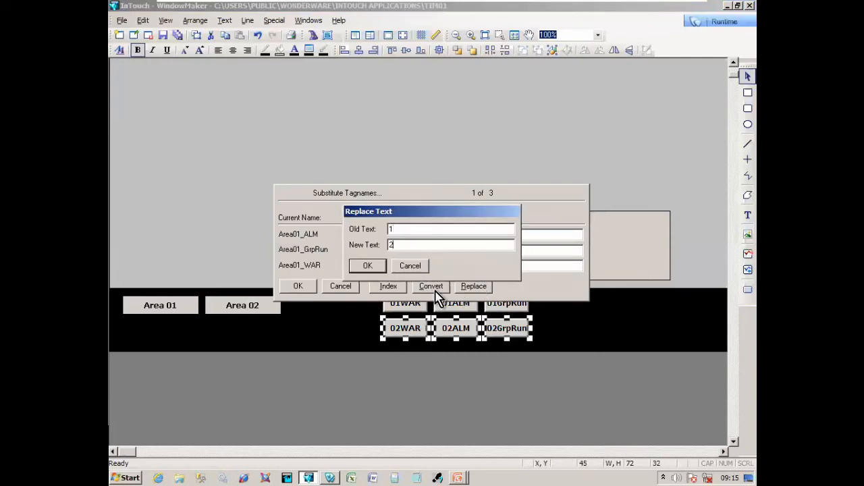
text(2)
click(362, 269)
click(298, 286)
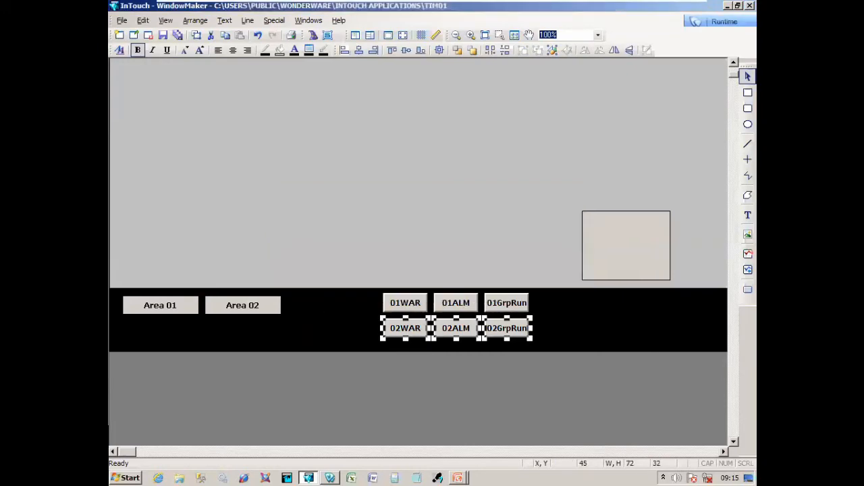
click(361, 334)
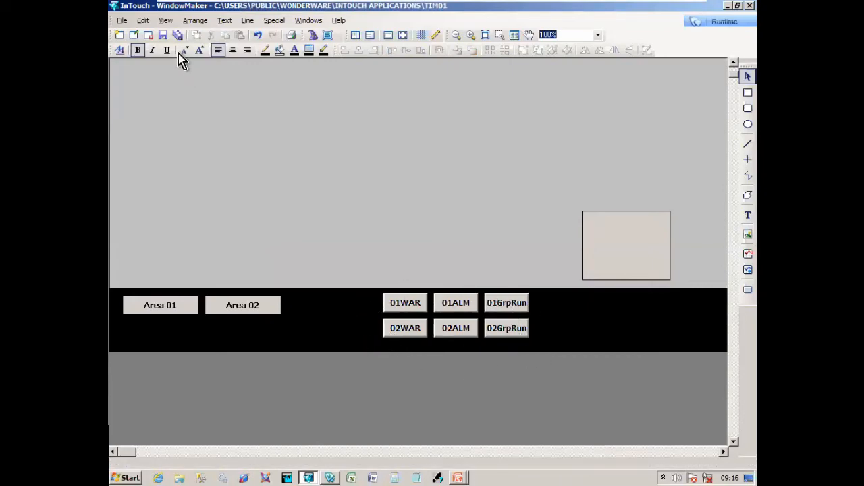
- Attempt Save All, then duplicate and delete the rectangle and 01GrpRun button
click(177, 35)
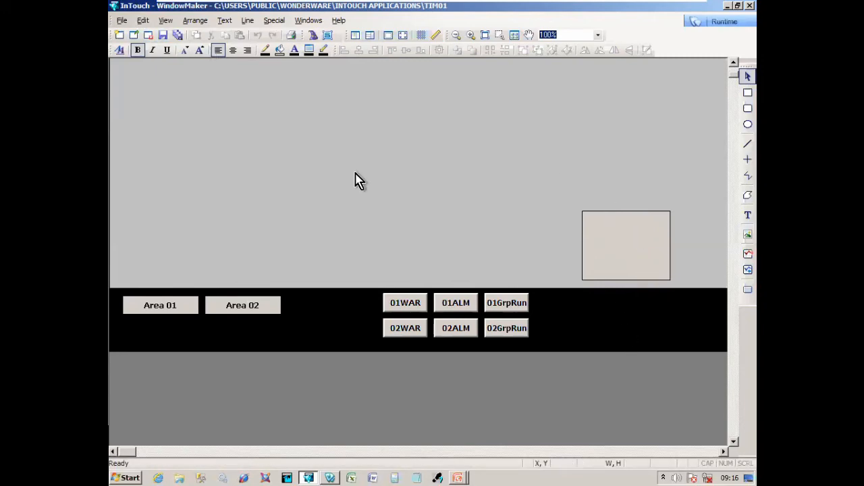
click(163, 37)
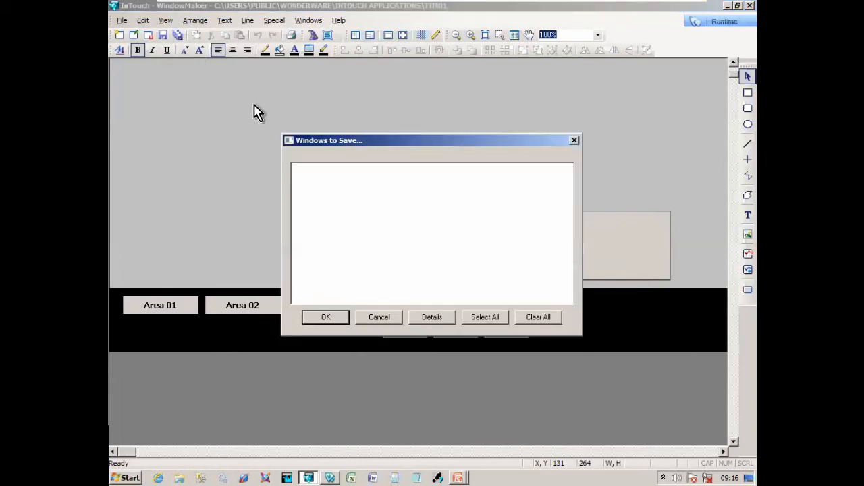
click(378, 316)
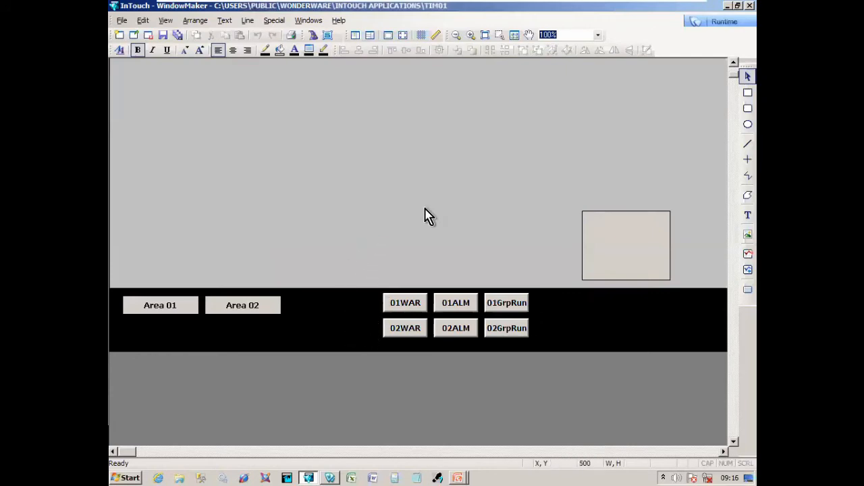
click(614, 240)
key(ctrl+d)
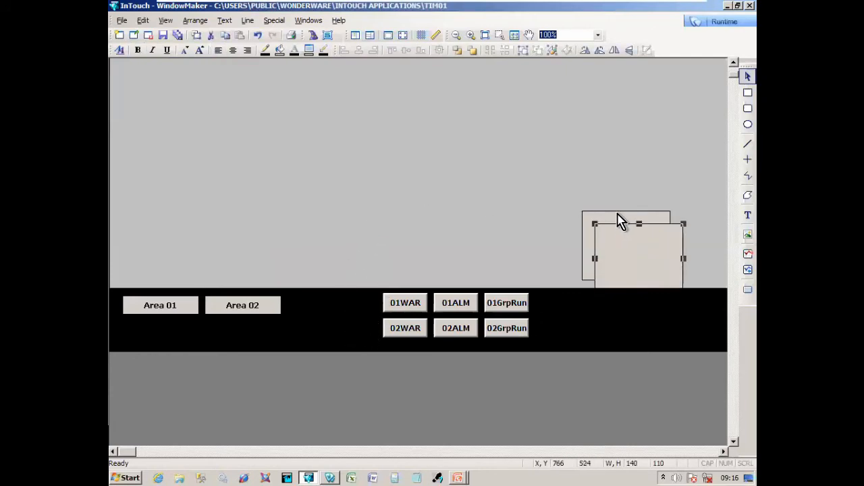
key(Delete)
click(526, 307)
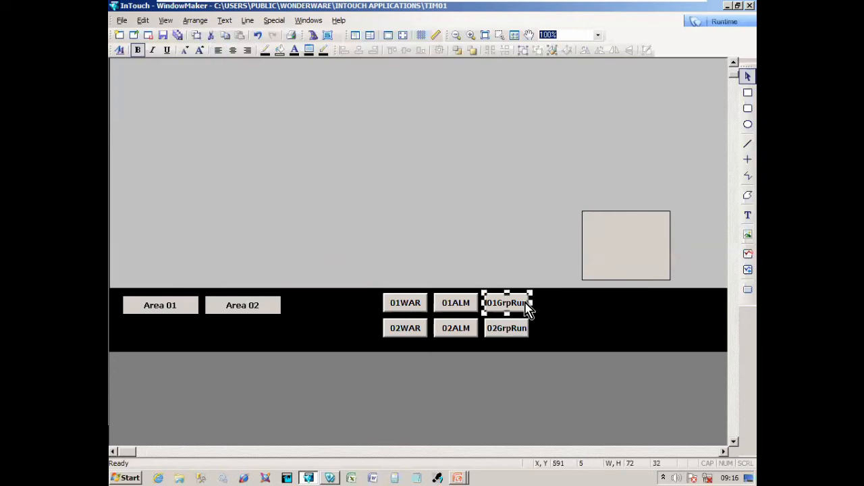
key(ctrl+d)
key(Delete)
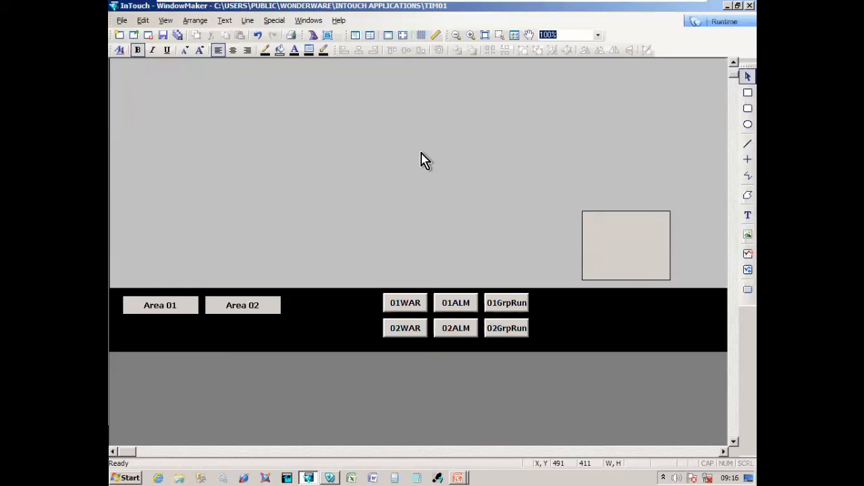
- Save only the NAVIGATION window, leaving Area 01 unticked
click(162, 35)
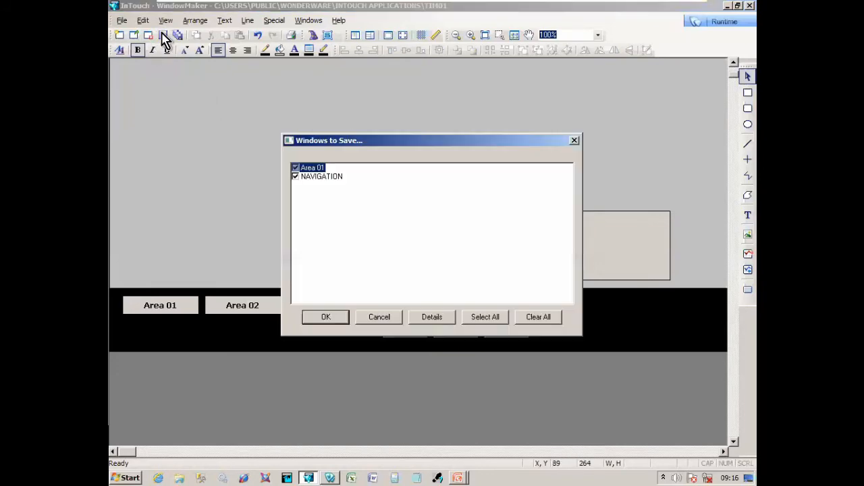
click(313, 171)
click(342, 318)
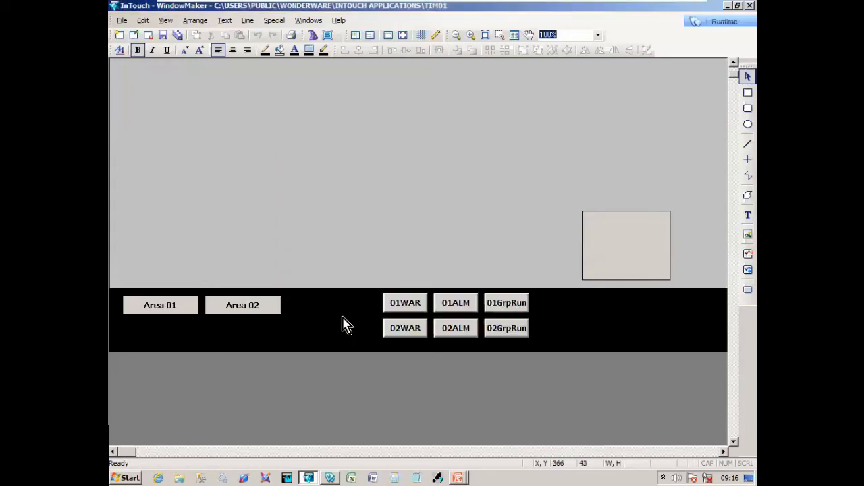
- Keep Area 01 open, save it, and switch to the running WindowViewer
right_click(284, 154)
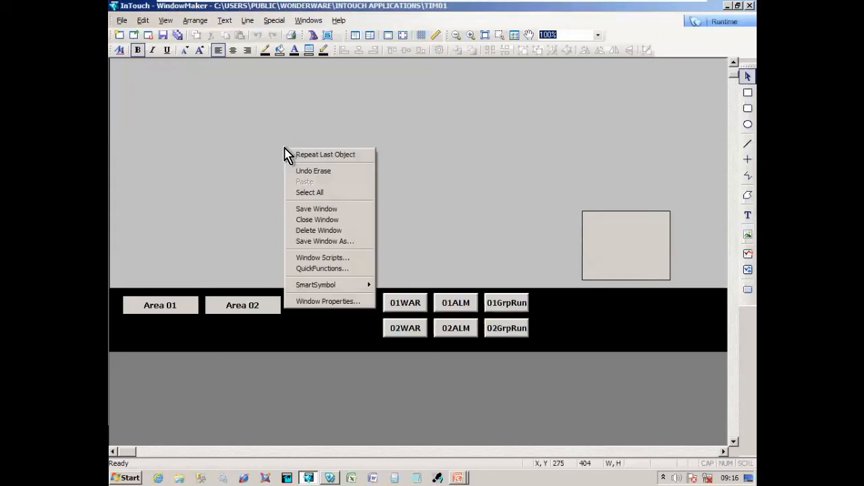
click(324, 221)
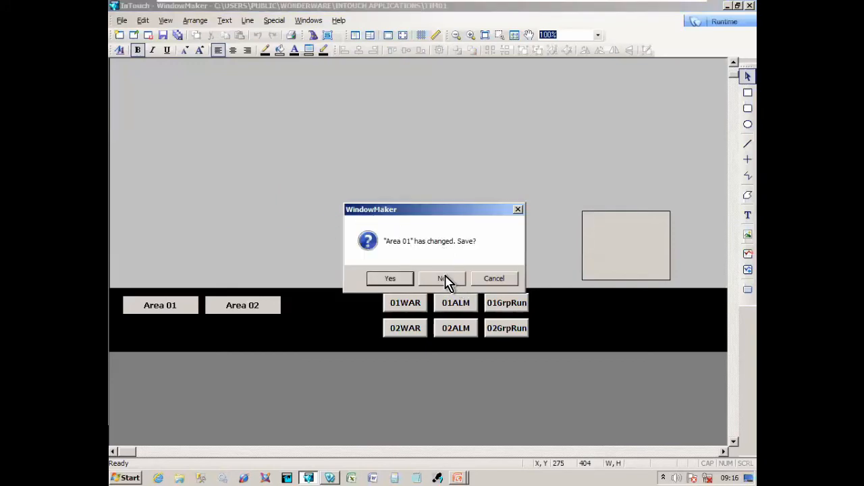
key(Escape)
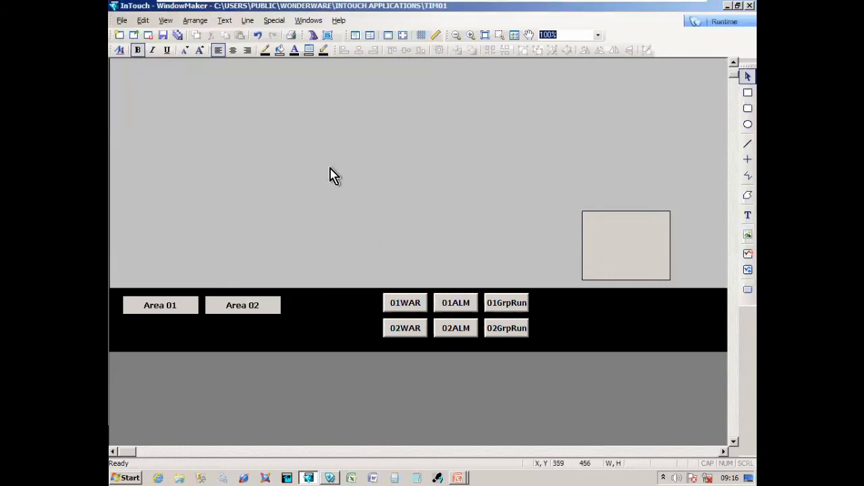
key(ctrl+s)
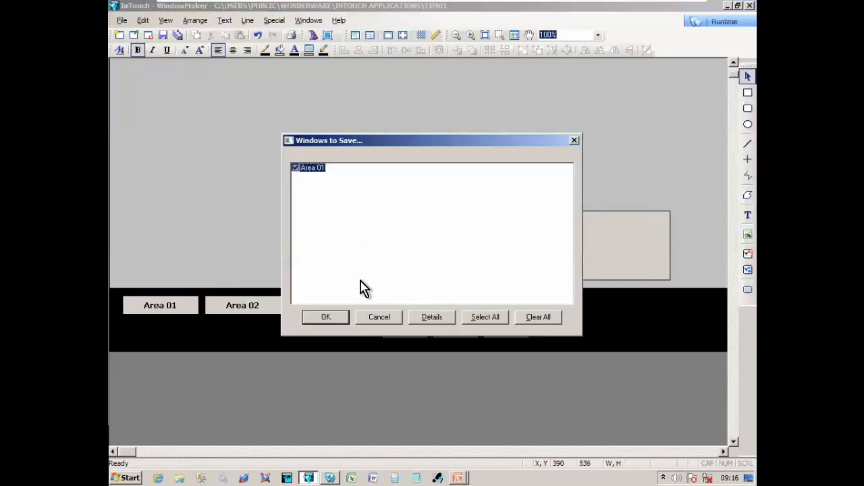
click(328, 317)
key(alt+Tab)
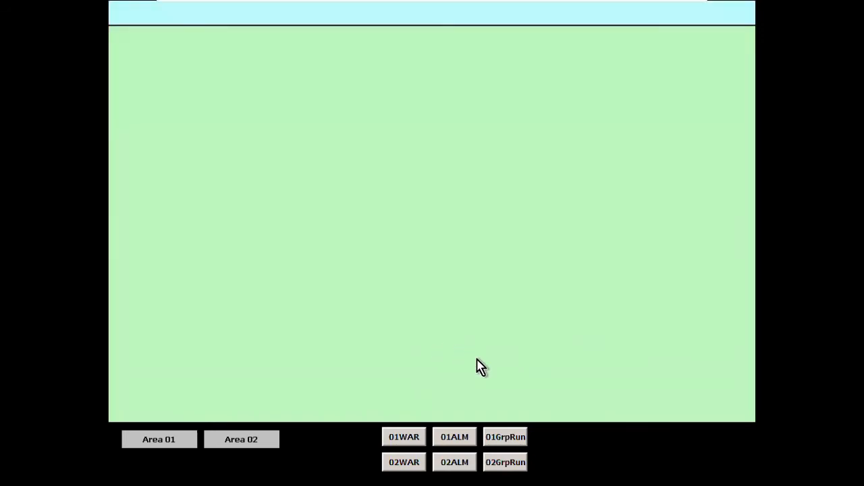
- Toggle the 01WAR and 02WAR warnings on and off to watch the Area buttons change colour
click(413, 458)
click(410, 442)
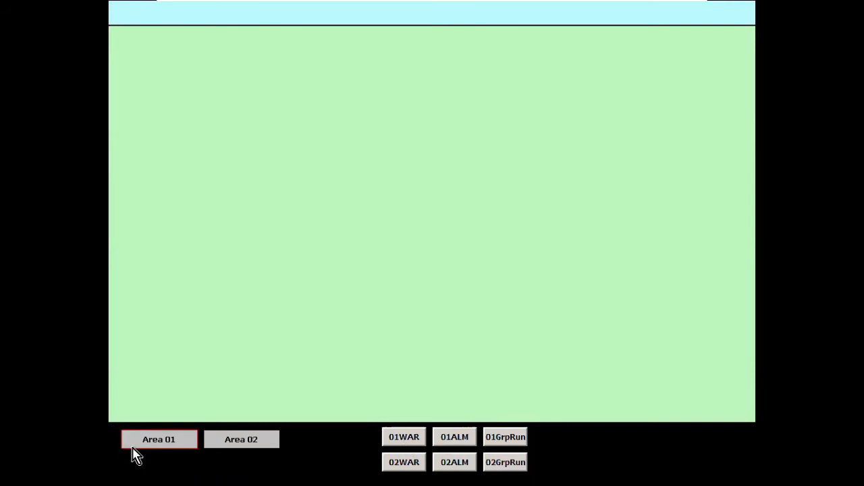
click(390, 455)
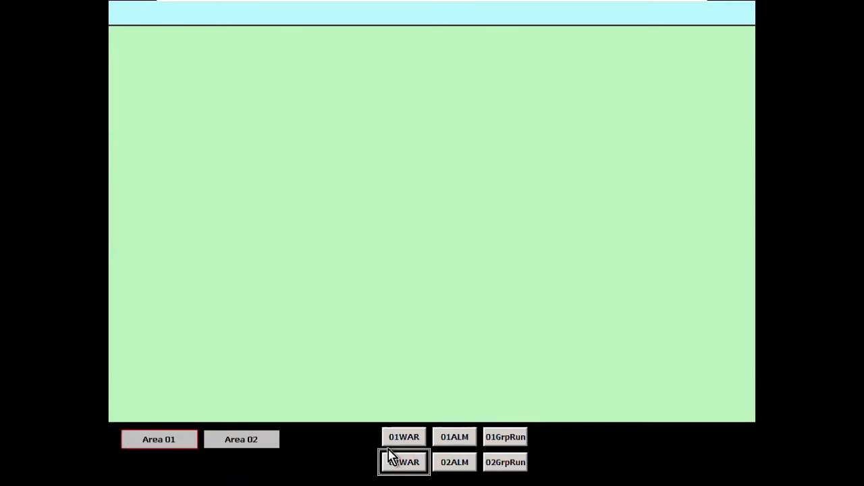
click(407, 442)
click(409, 453)
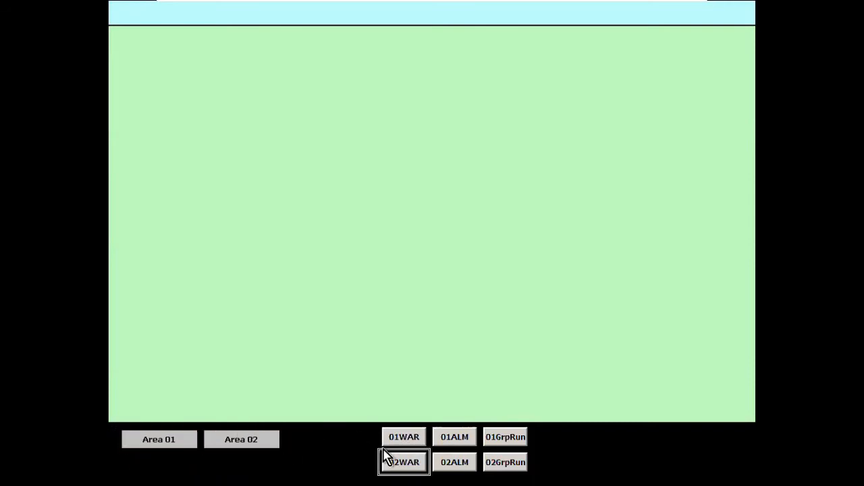
click(395, 436)
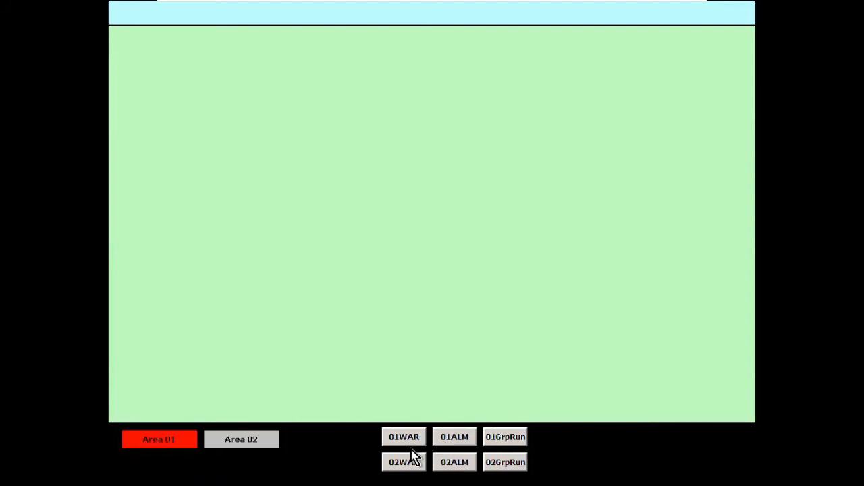
- Open the Area 01 display, return to the navigation bar, and clear the 01WAR warning
click(179, 445)
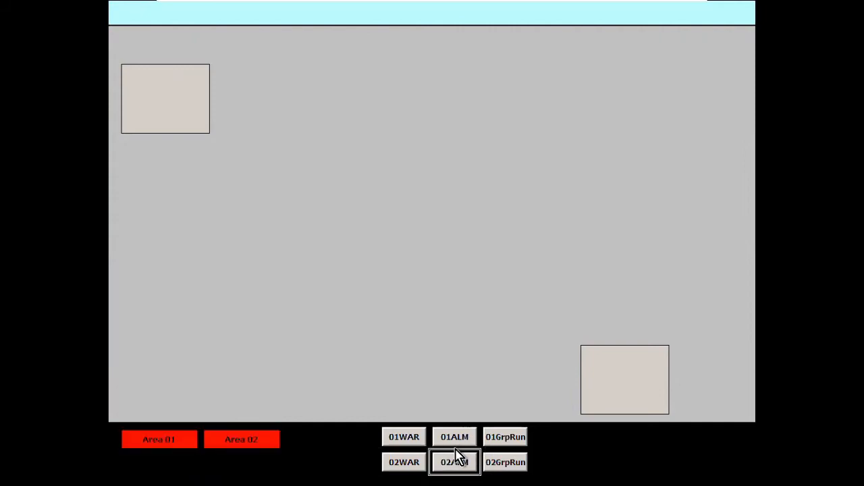
click(269, 451)
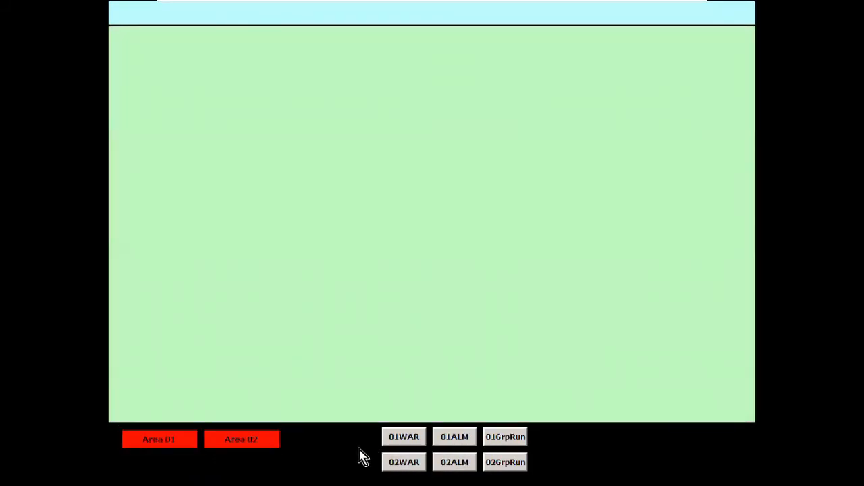
click(400, 437)
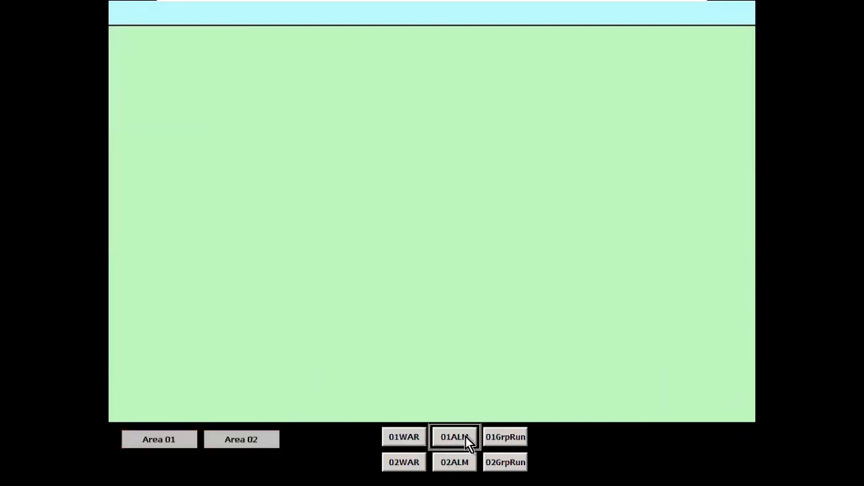
- Mark the Area 02 and Area 01 groups as running, then show the Homework slide
click(507, 458)
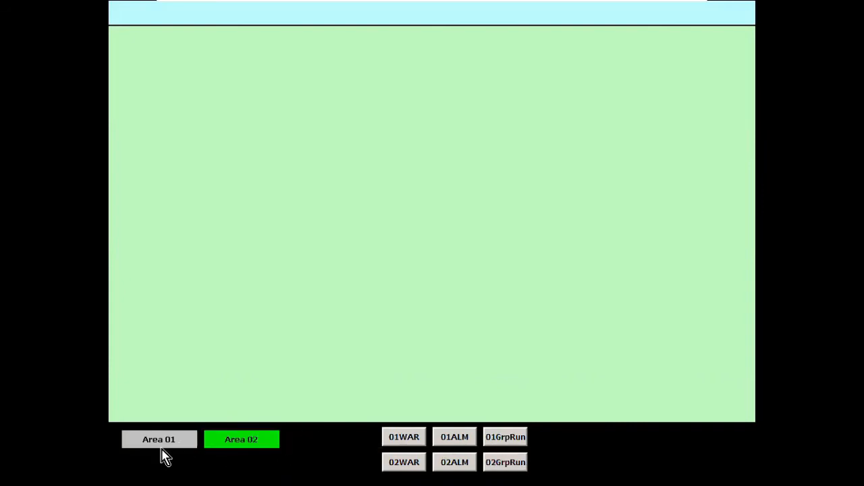
click(503, 437)
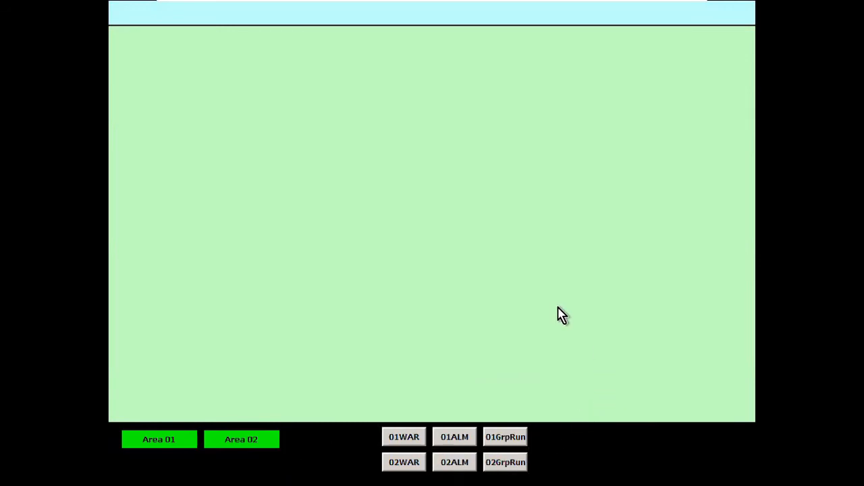
key(alt+Tab)
key(alt+Tab)
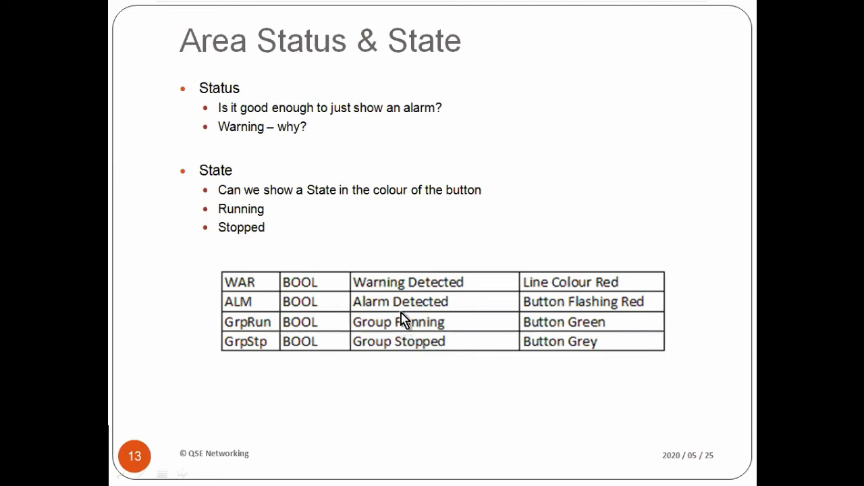
click(400, 223)
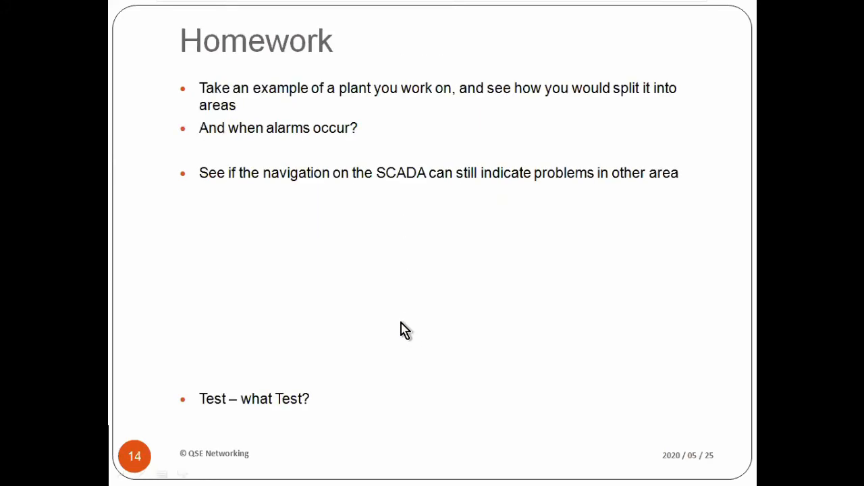